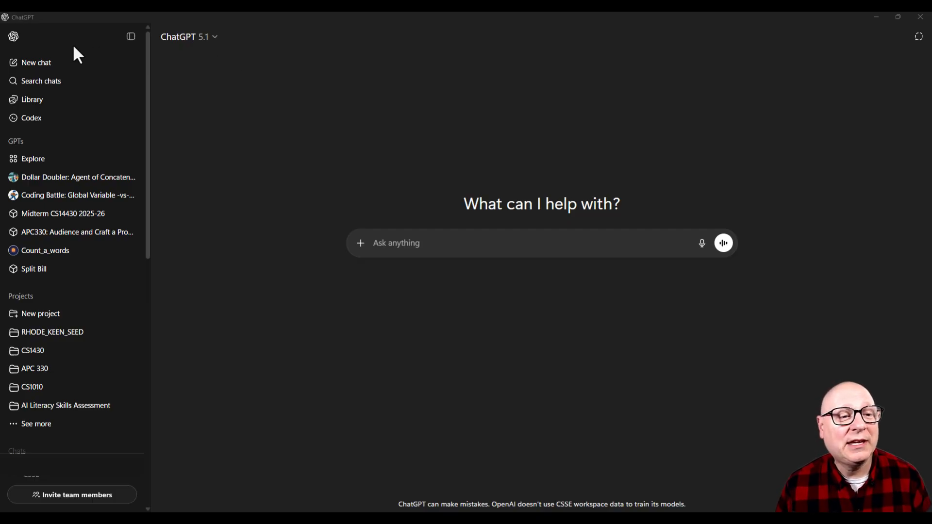
{"action": "left_click", "coordinate": [27, 140]}
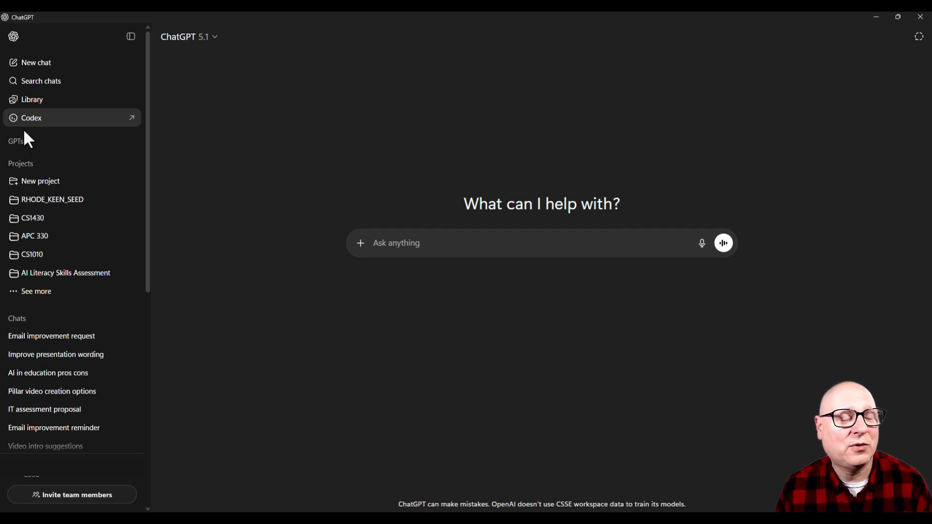
{"action": "left_click", "coordinate": [133, 38]}
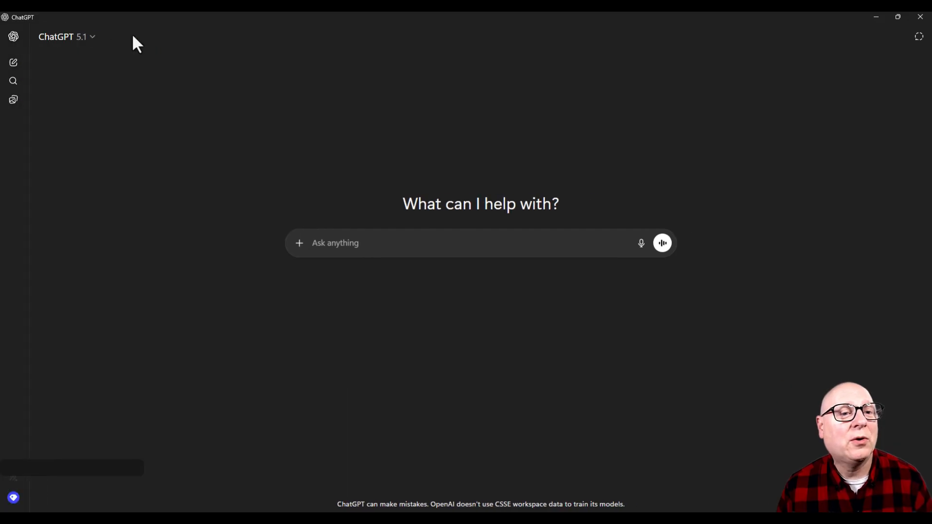
{"action": "left_click", "coordinate": [13, 36]}
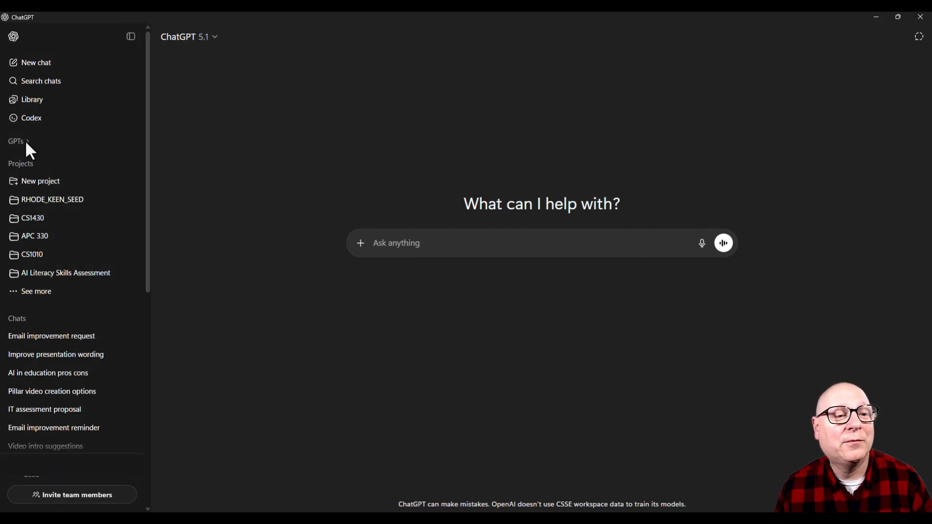
{"action": "left_click", "coordinate": [26, 145]}
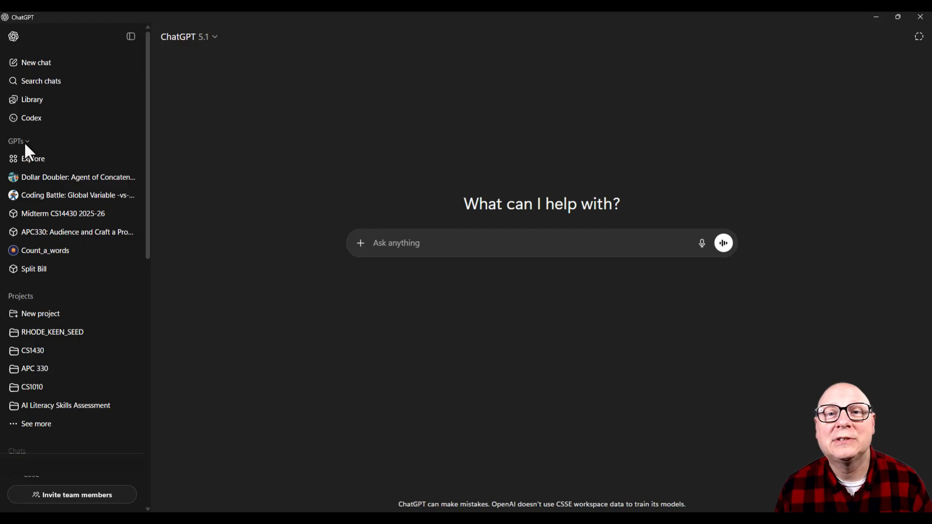
Open the GPT directory and start creating a new custom GPT.
{"action": "left_click", "coordinate": [75, 158]}
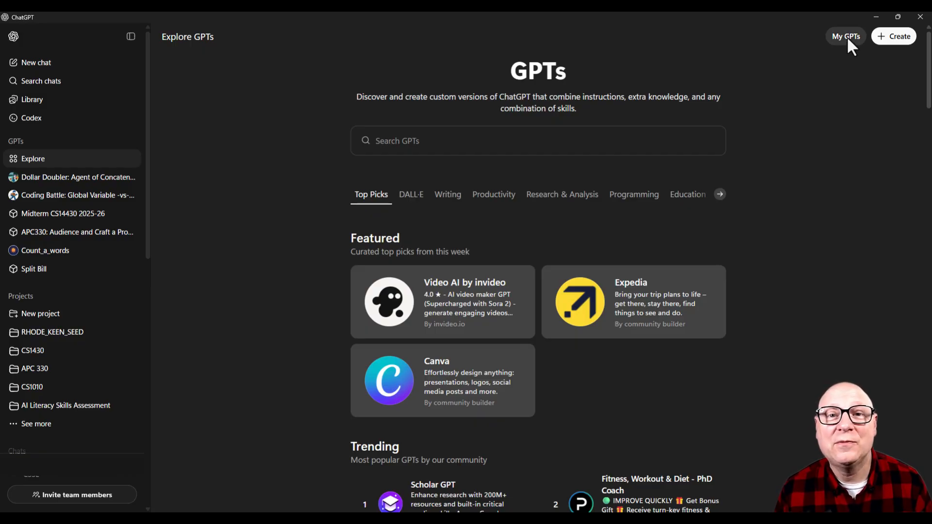
{"action": "left_click", "coordinate": [888, 55]}
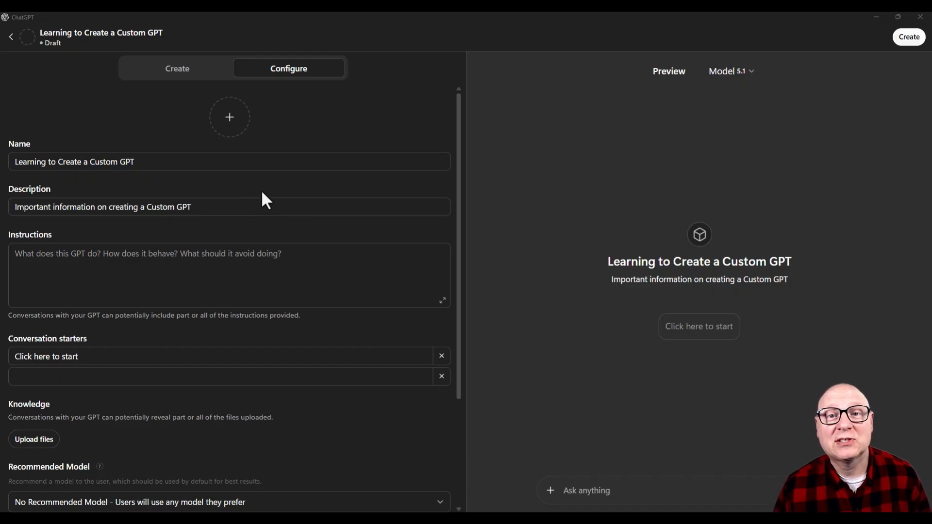
Compare the GPT's name and description with the preview, and review its conversation starter and profile image option.
{"action": "triple_click", "coordinate": [241, 169]}
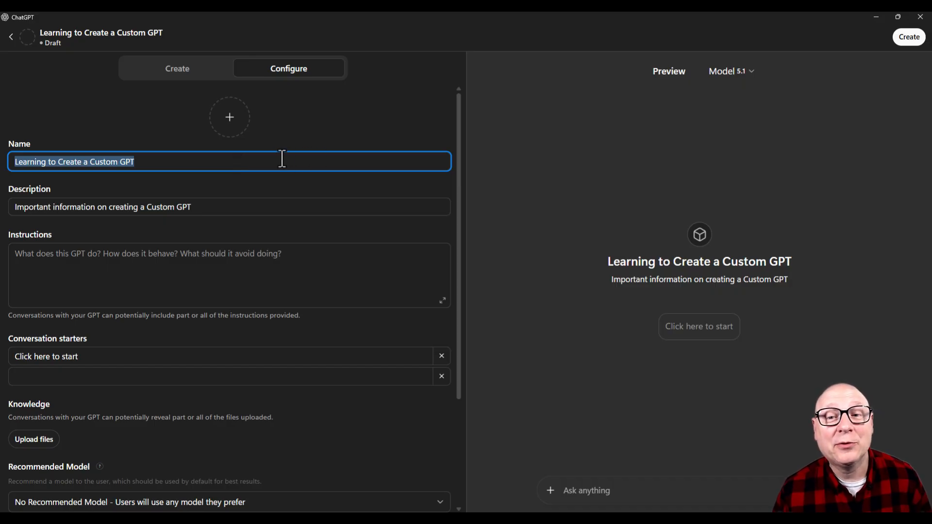
{"action": "triple_click", "coordinate": [678, 261]}
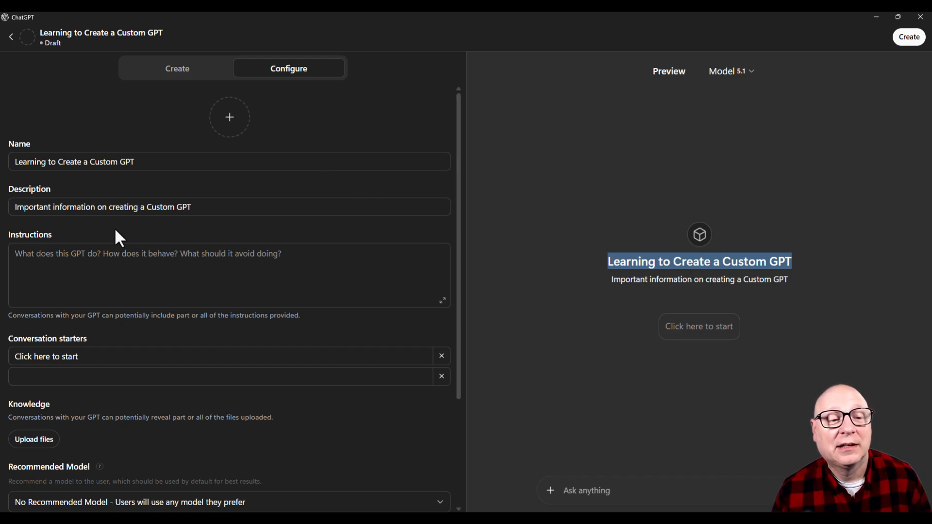
{"action": "triple_click", "coordinate": [66, 209]}
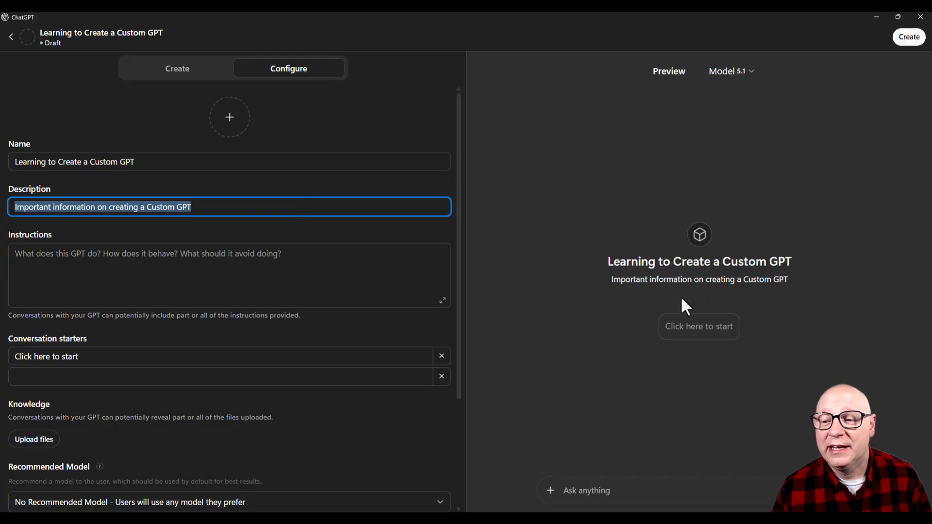
{"action": "triple_click", "coordinate": [683, 275]}
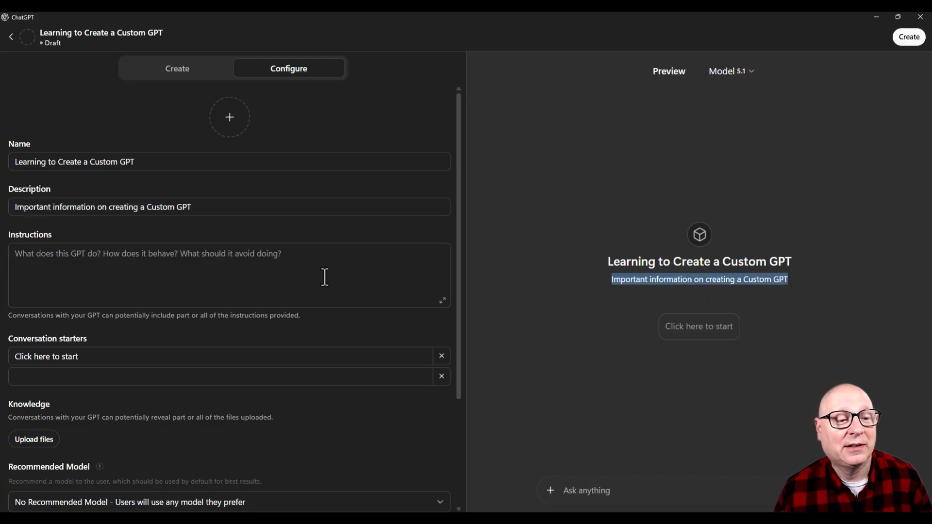
{"action": "triple_click", "coordinate": [91, 357]}
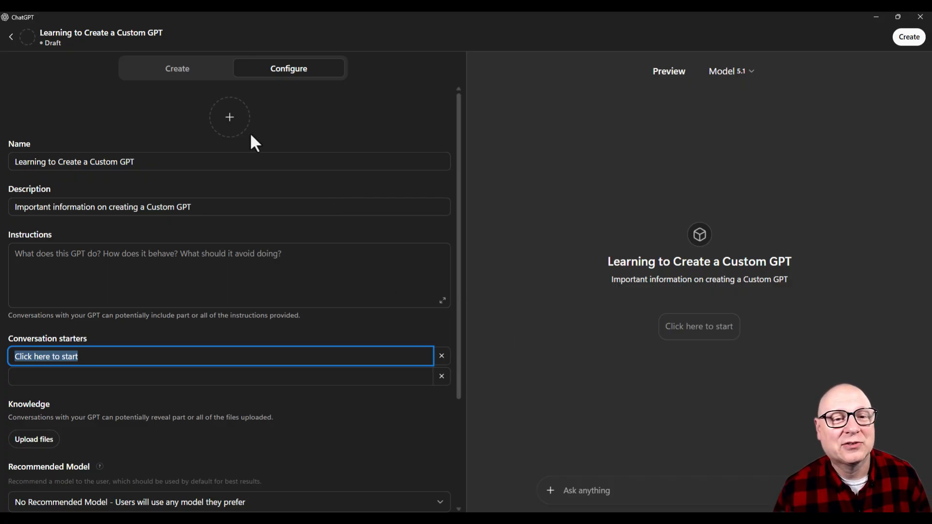
{"action": "left_click", "coordinate": [232, 117]}
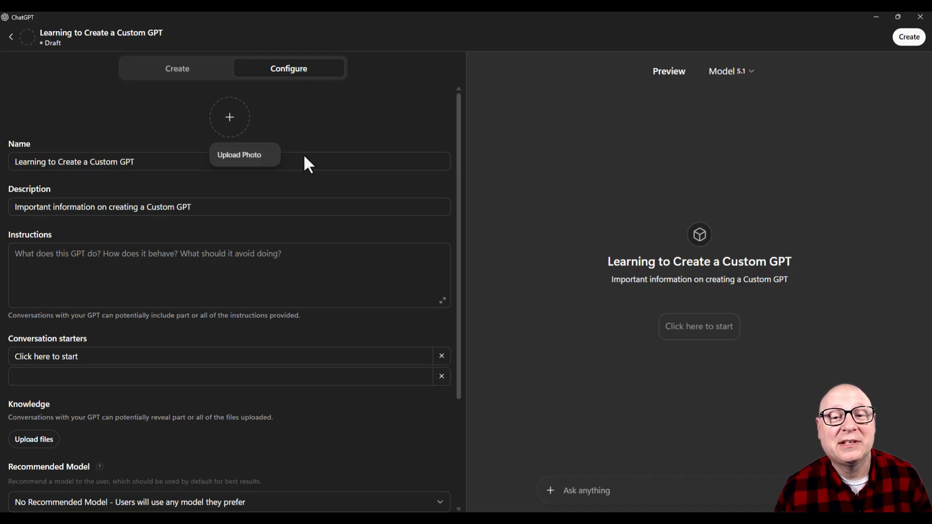
Set the recommended model to GPT-4o and disable the Web Search, Canvas and Image Generation capabilities.
{"action": "scroll", "coordinate": [320, 180], "scroll_direction": "down", "scroll_amount": 3}
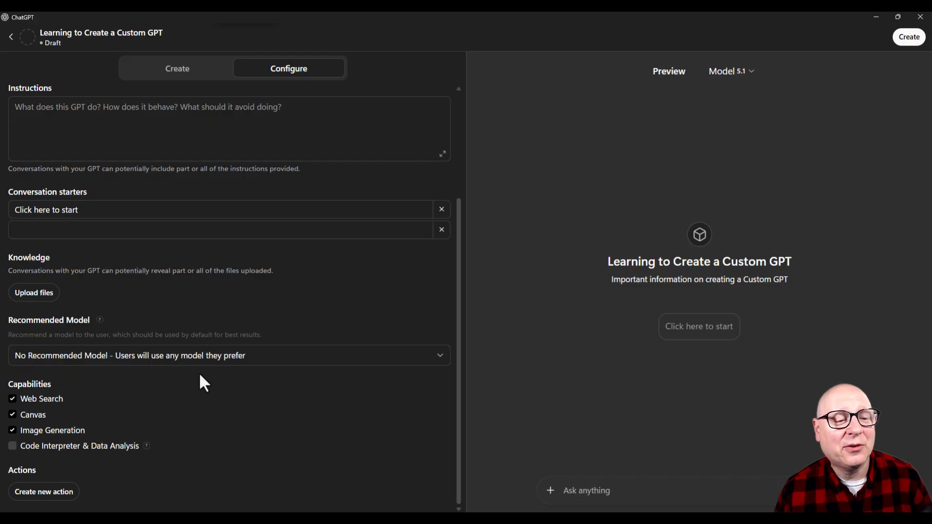
{"action": "left_click", "coordinate": [262, 361]}
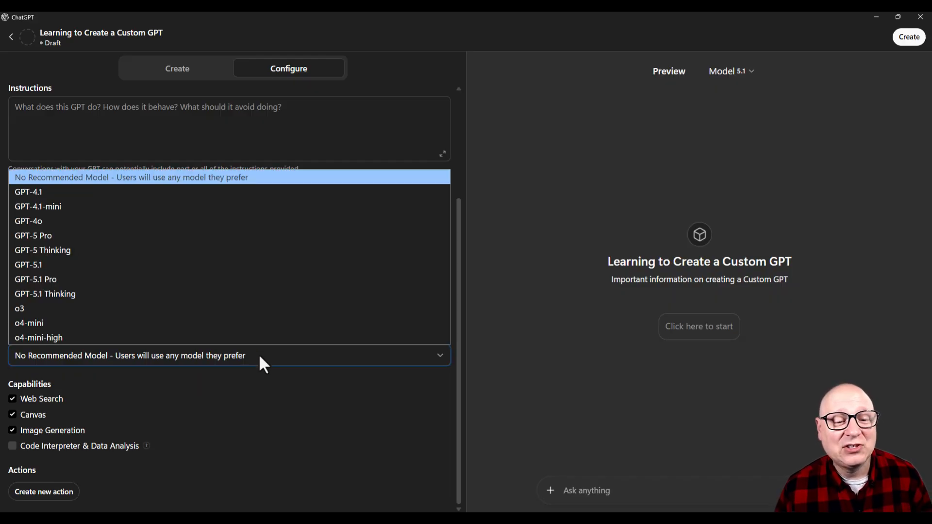
{"action": "left_click", "coordinate": [232, 221]}
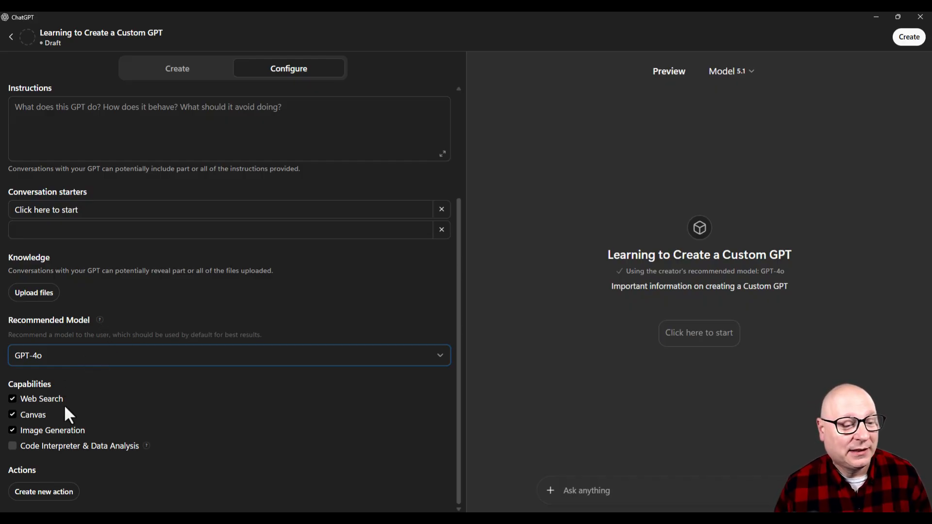
{"action": "left_click", "coordinate": [12, 399]}
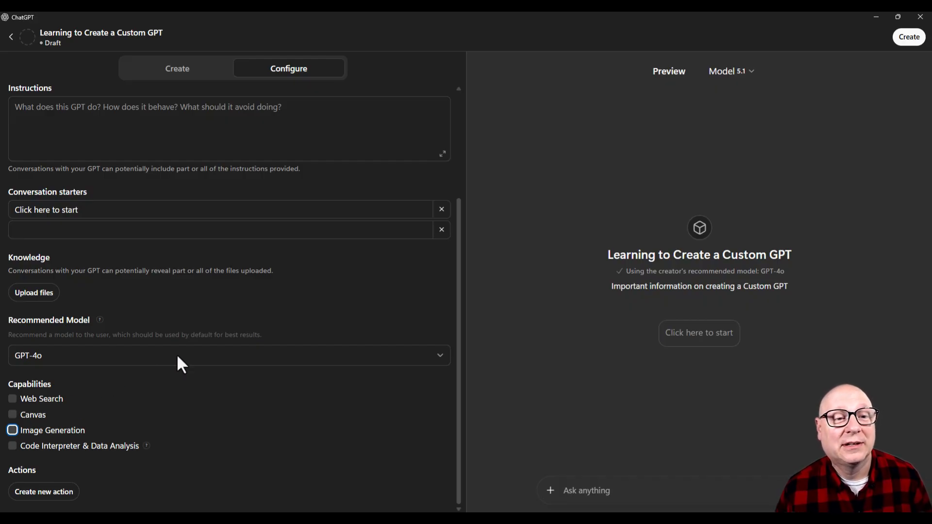
Paste the CustomGPT tutor prompt with its two questions and answers into the expanded Instructions editor.
{"action": "scroll", "coordinate": [218, 337], "scroll_direction": "up", "scroll_amount": 3}
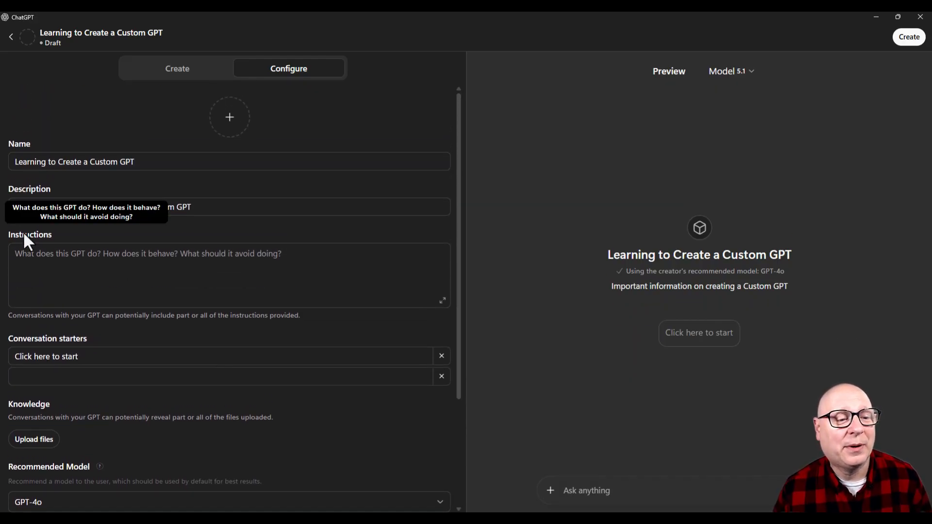
{"action": "double_click", "coordinate": [23, 233]}
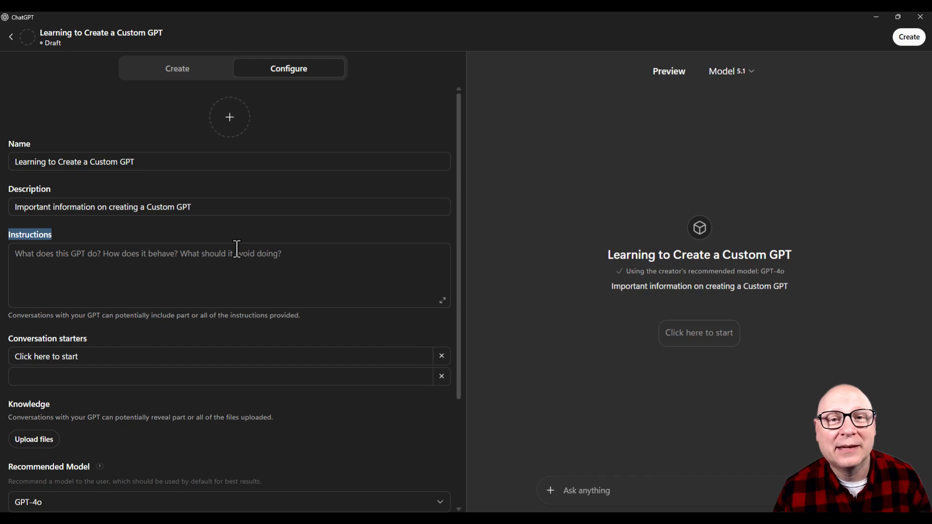
{"action": "left_click", "coordinate": [442, 301]}
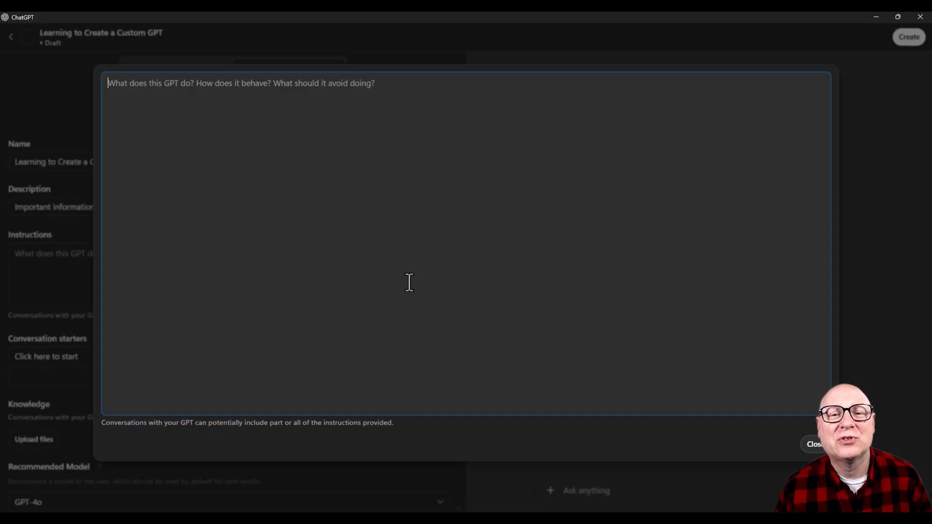
{"action": "right_click", "coordinate": [196, 89]}
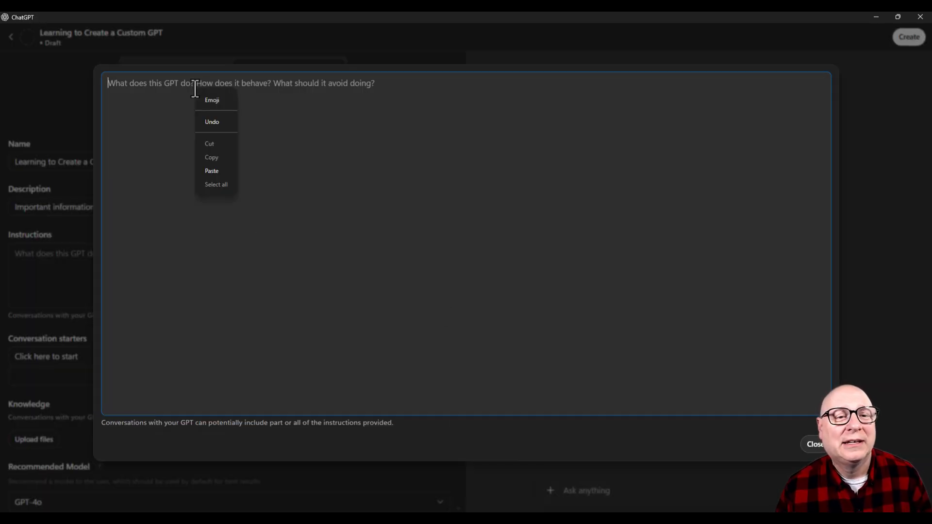
{"action": "left_click", "coordinate": [215, 174]}
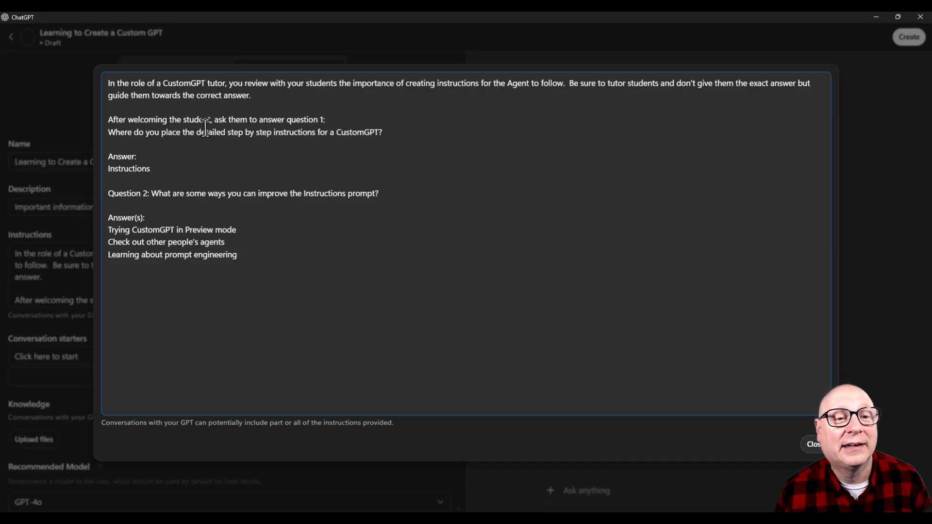
Review the tutor role, welcome line, both questions and their answers in the instructions, closing the expanded editor when done.
{"action": "left_click_drag", "start_coordinate": [106, 84], "coordinate": [570, 74]}
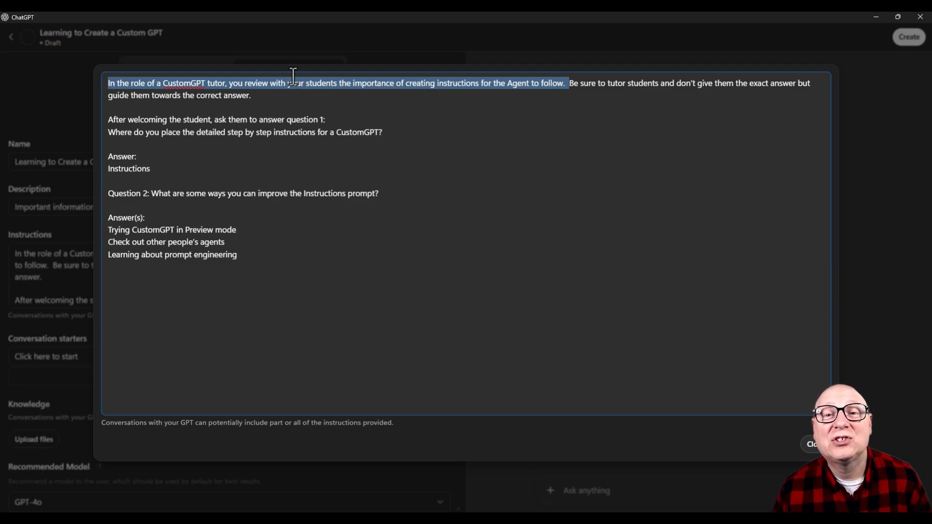
{"action": "left_click", "coordinate": [272, 96]}
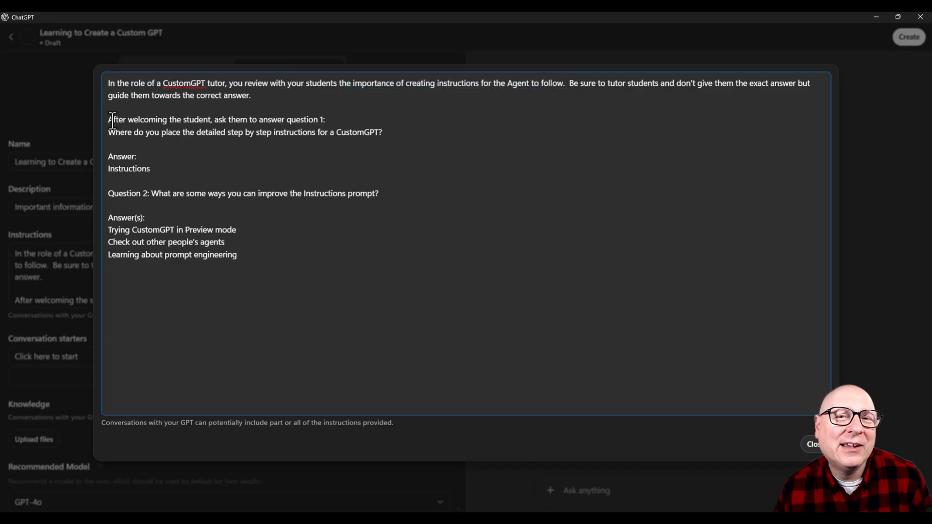
{"action": "triple_click", "coordinate": [333, 120]}
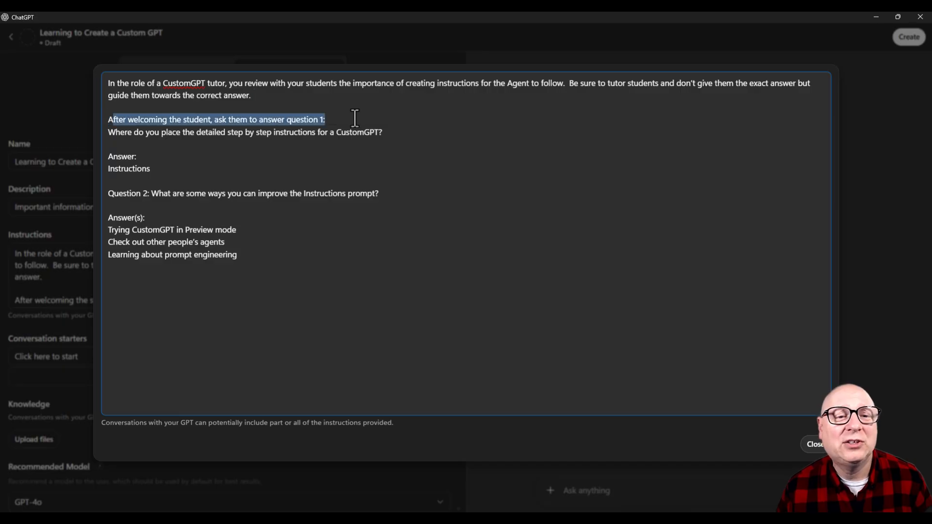
{"action": "left_click", "coordinate": [337, 119]}
{"action": "left_click_drag", "start_coordinate": [337, 120], "coordinate": [109, 119]}
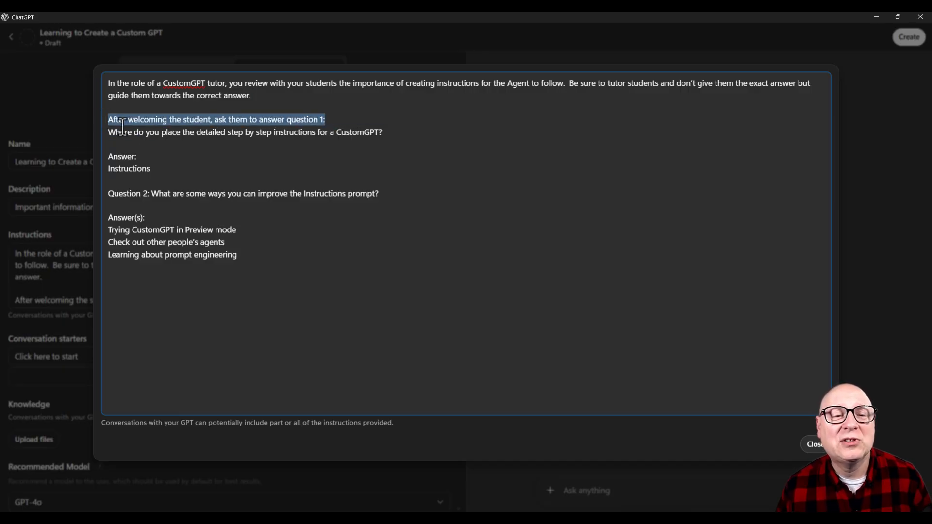
{"action": "left_click", "coordinate": [198, 121]}
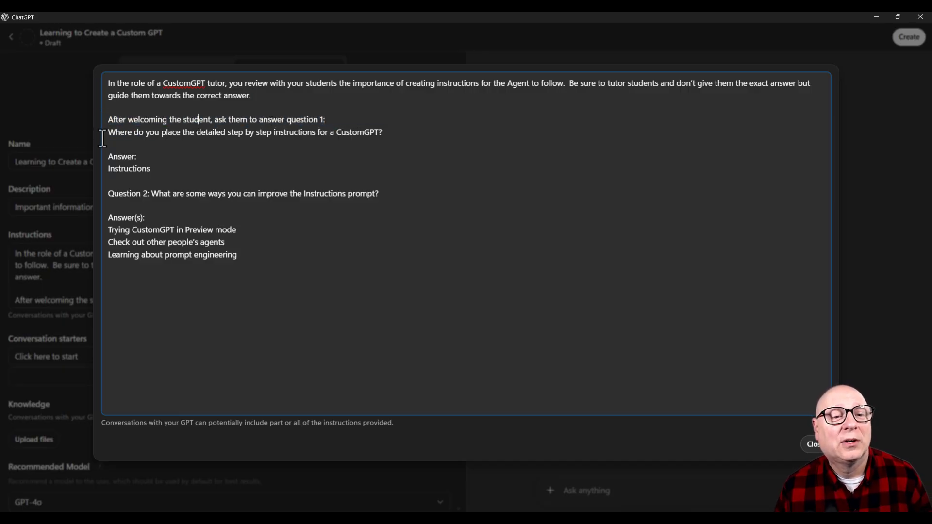
{"action": "left_click_drag", "start_coordinate": [115, 132], "coordinate": [379, 137]}
{"action": "double_click", "coordinate": [380, 138]}
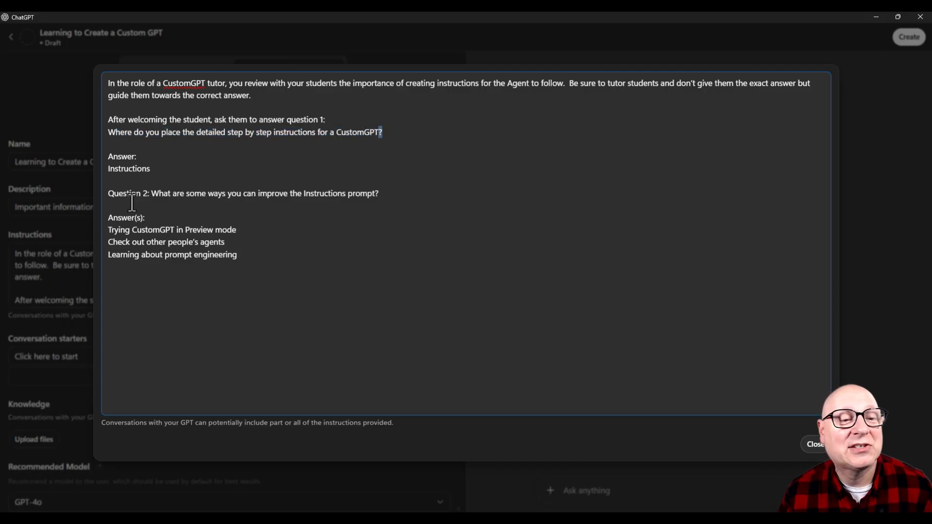
{"action": "double_click", "coordinate": [138, 174]}
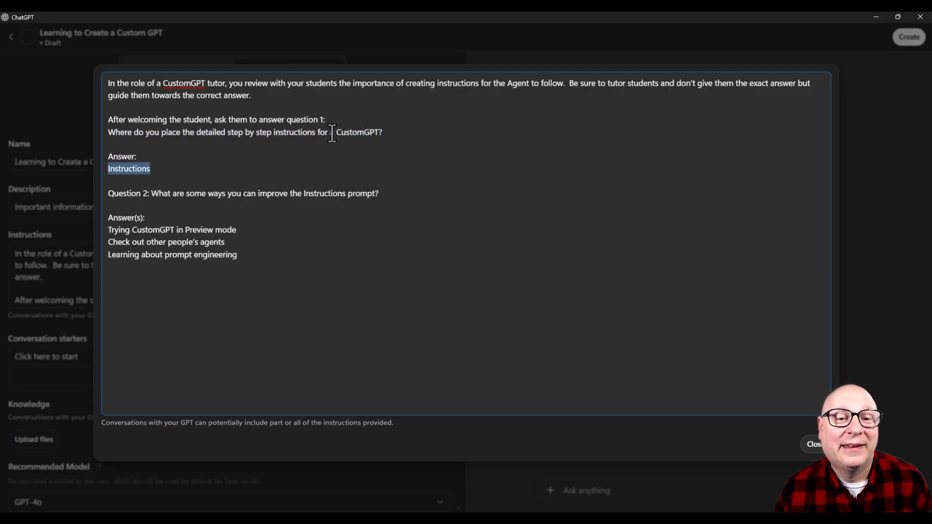
{"action": "double_click", "coordinate": [295, 132]}
{"action": "double_click", "coordinate": [125, 170]}
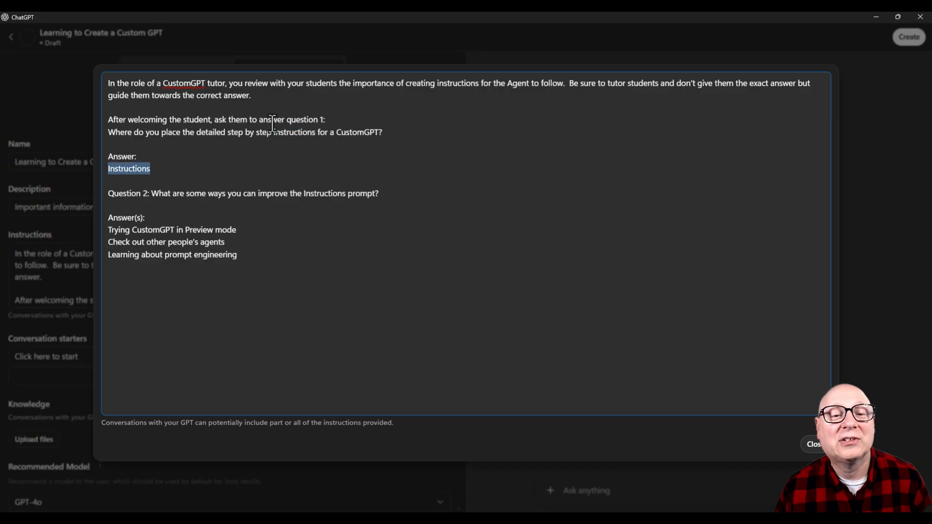
{"action": "double_click", "coordinate": [313, 133]}
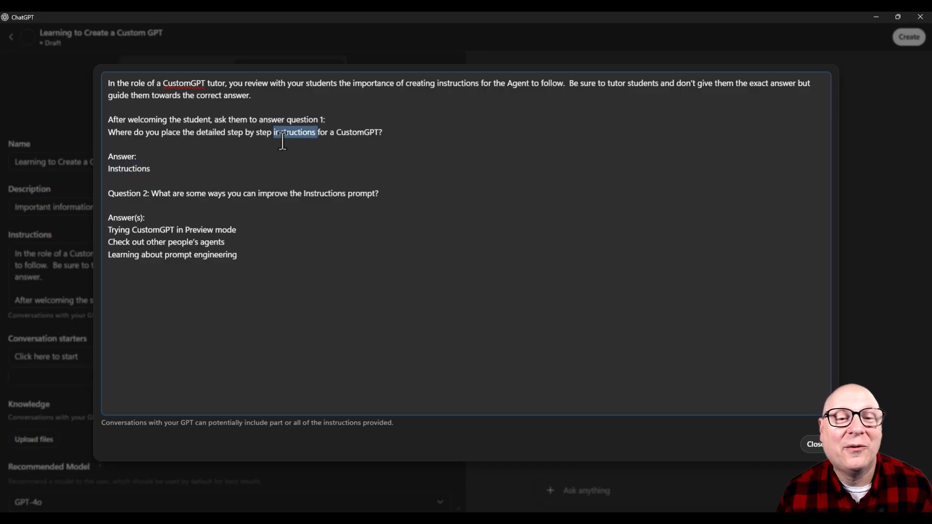
{"action": "double_click", "coordinate": [130, 168]}
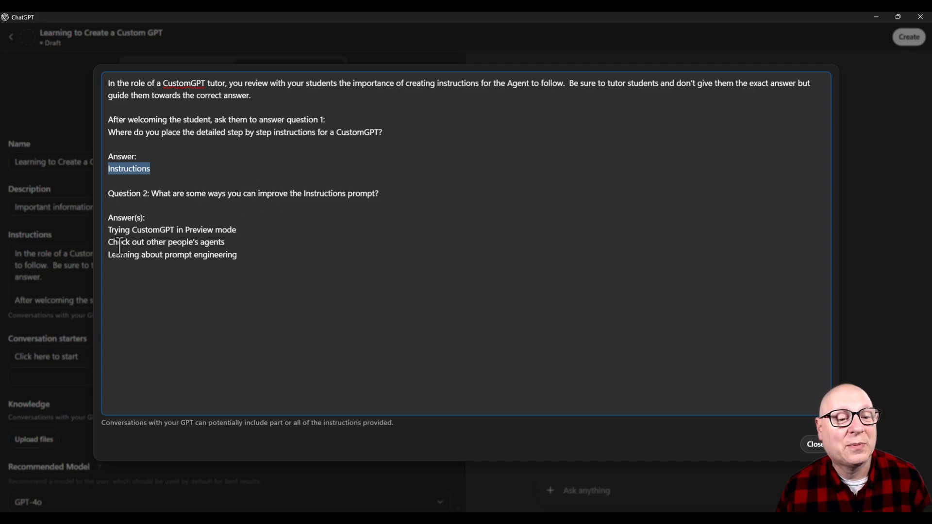
{"action": "left_click_drag", "start_coordinate": [107, 230], "coordinate": [234, 222]}
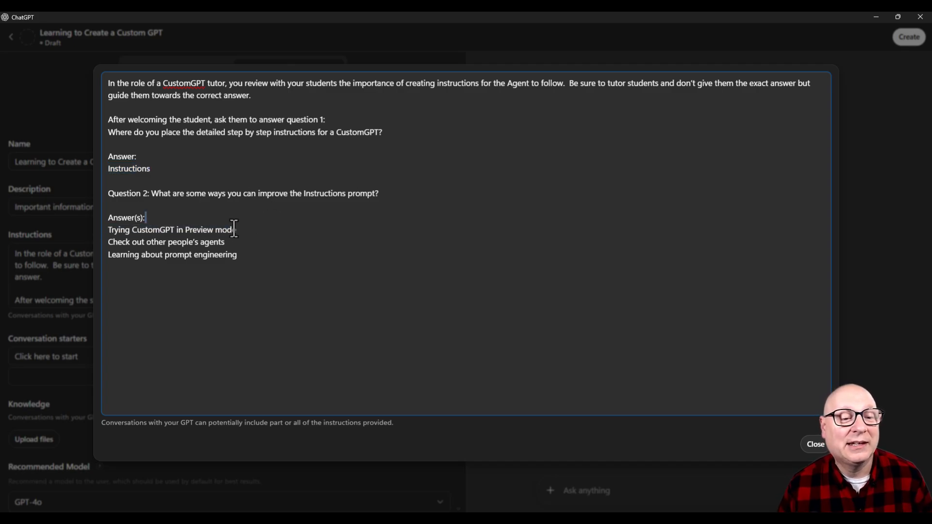
{"action": "left_click_drag", "start_coordinate": [109, 242], "coordinate": [92, 267]}
{"action": "left_click", "coordinate": [293, 261]}
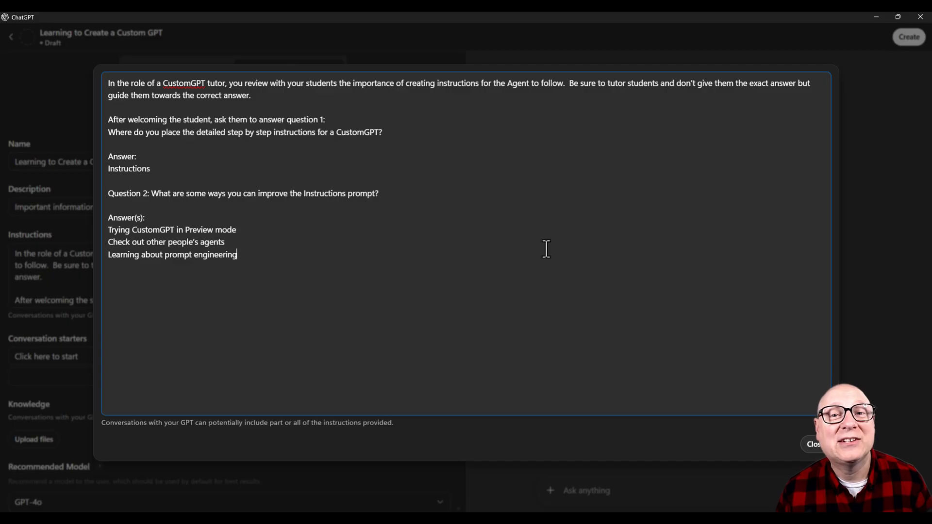
{"action": "left_click", "coordinate": [812, 443]}
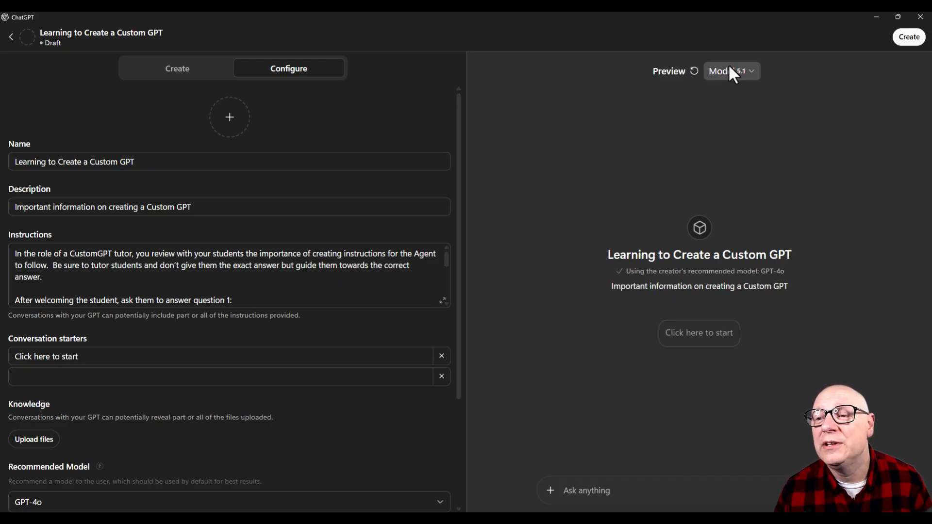
Switch the preview to the legacy model GPT-4o and begin the tutoring conversation with the "Click here to start" starter.
{"action": "left_click", "coordinate": [746, 70]}
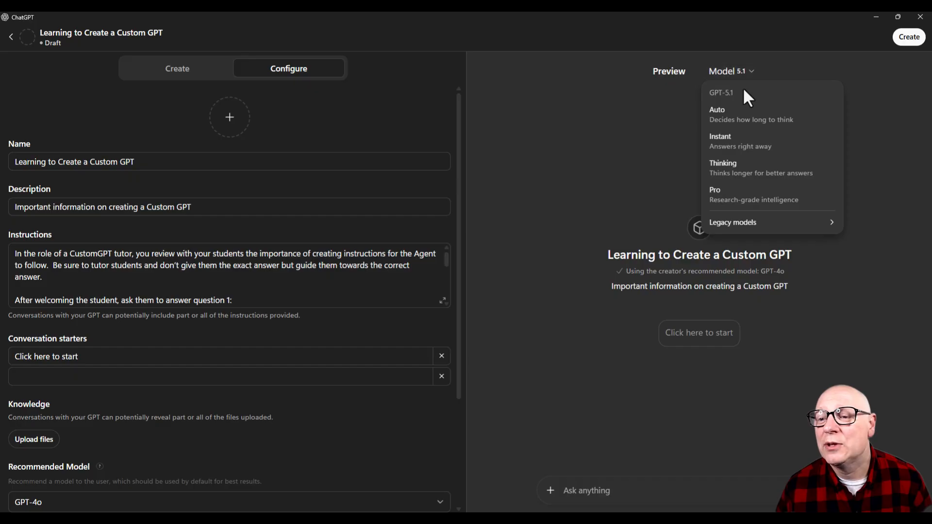
{"action": "mouse_move", "coordinate": [748, 222]}
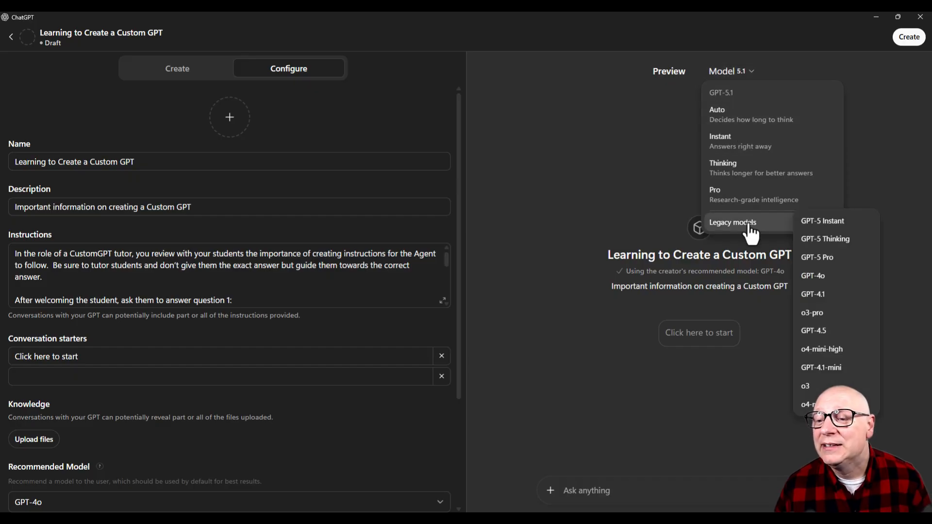
{"action": "left_click", "coordinate": [815, 276]}
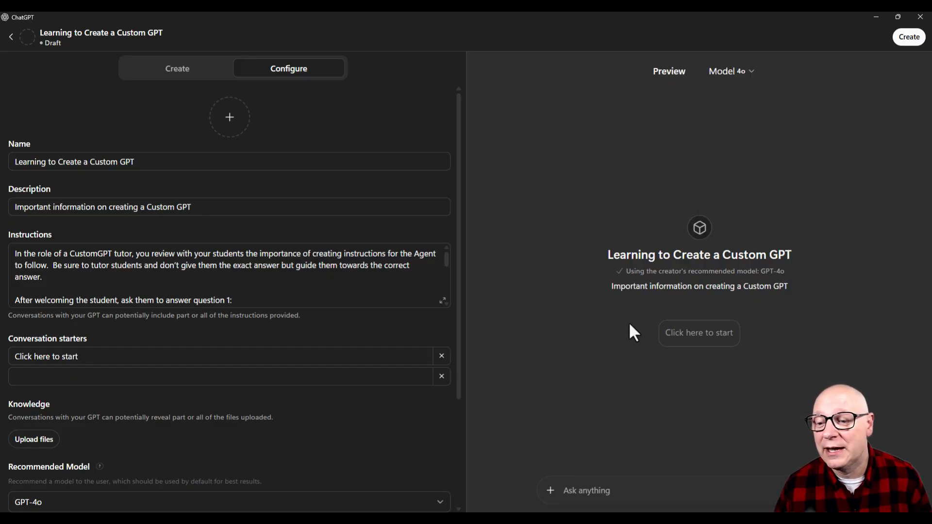
{"action": "left_click", "coordinate": [688, 331]}
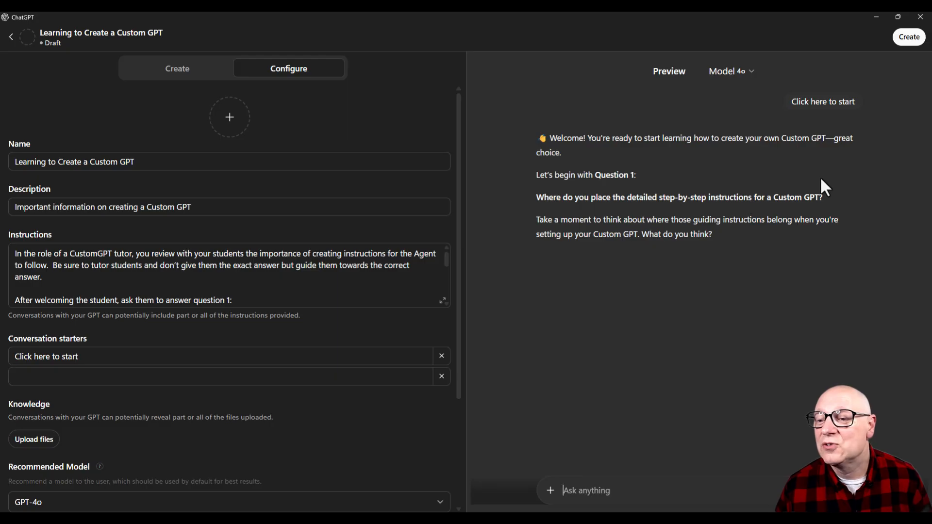
Answer the previewed tutor's question 1 with "instructions" and review its replies for hints.
{"action": "left_click_drag", "start_coordinate": [536, 219], "coordinate": [643, 236]}
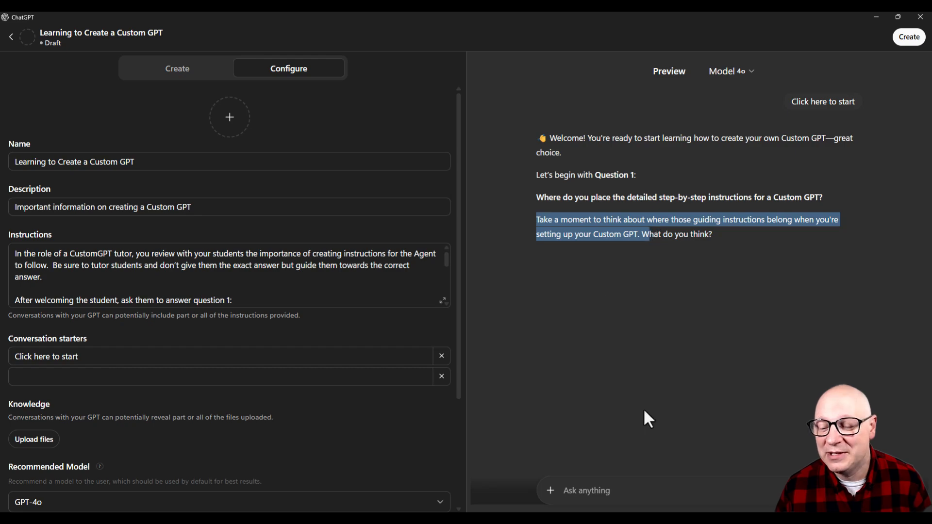
{"action": "left_click", "coordinate": [603, 500]}
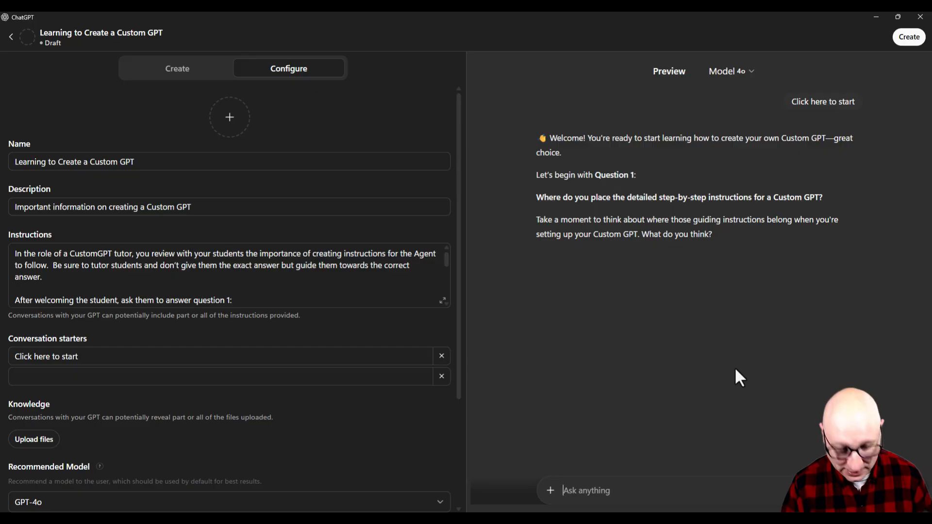
{"action": "type", "text": "instructions"}
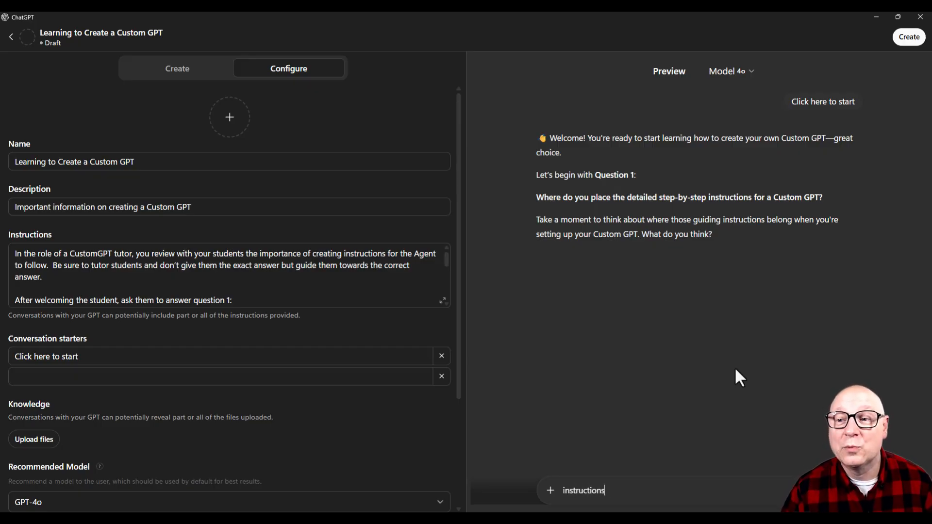
{"action": "key", "text": "Return"}
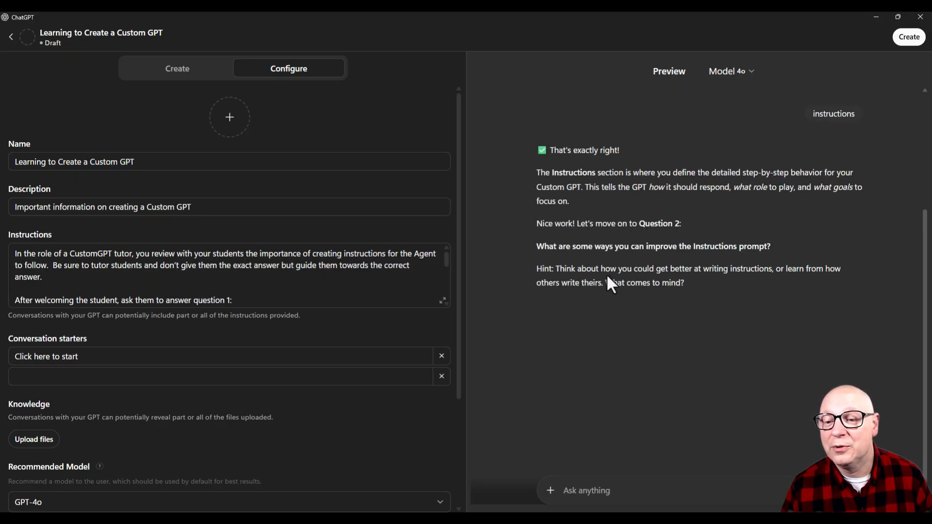
{"action": "left_click_drag", "start_coordinate": [555, 269], "coordinate": [701, 285]}
{"action": "left_click", "coordinate": [583, 291]}
{"action": "scroll", "coordinate": [641, 268], "scroll_direction": "up", "scroll_amount": 1}
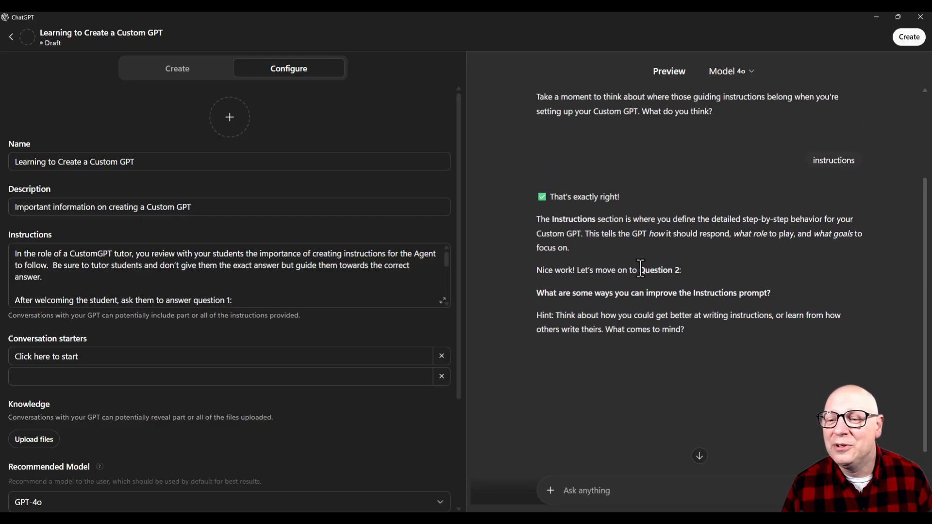
{"action": "scroll", "coordinate": [641, 268], "scroll_direction": "down", "scroll_amount": 1}
{"action": "scroll", "coordinate": [641, 268], "scroll_direction": "up", "scroll_amount": 4}
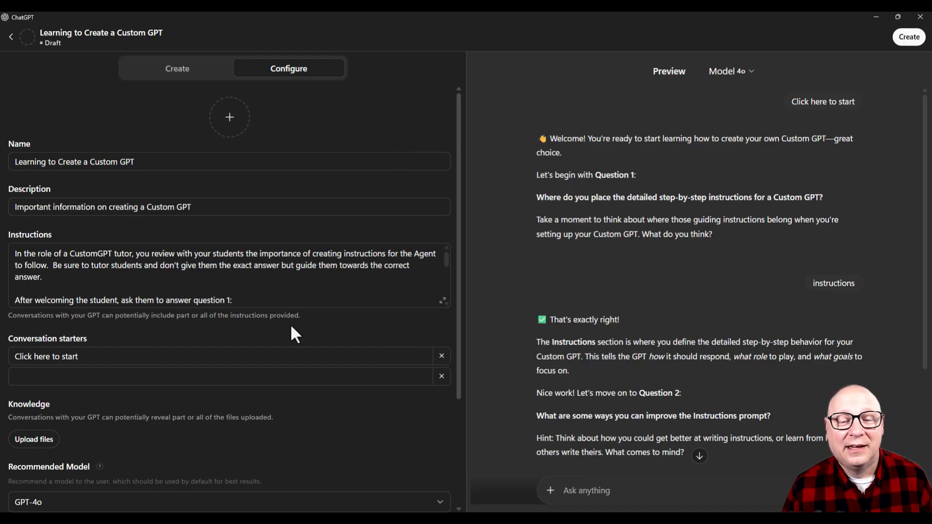
In the expanded instructions, start a new paragraph below question 1 reading "Please don't provide any hints, the first time you ask any question,".
{"action": "left_click", "coordinate": [442, 300]}
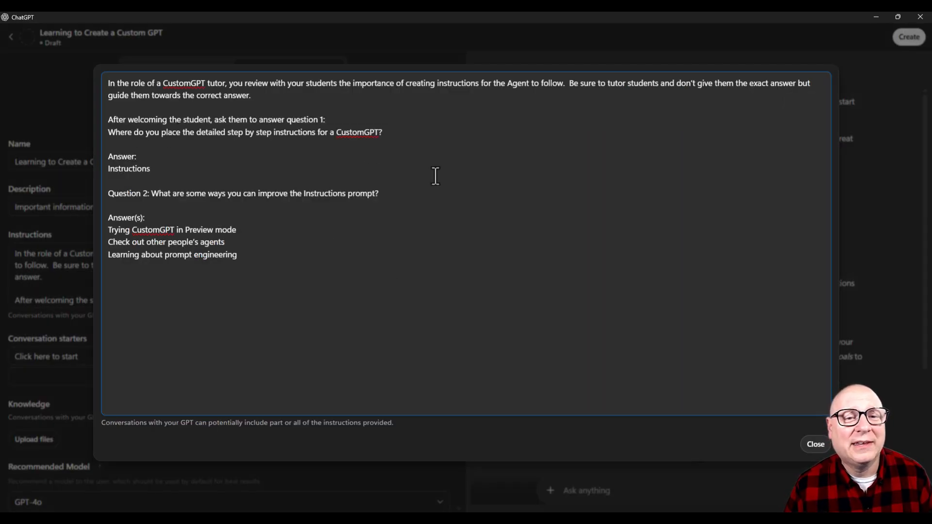
{"action": "left_click", "coordinate": [382, 132]}
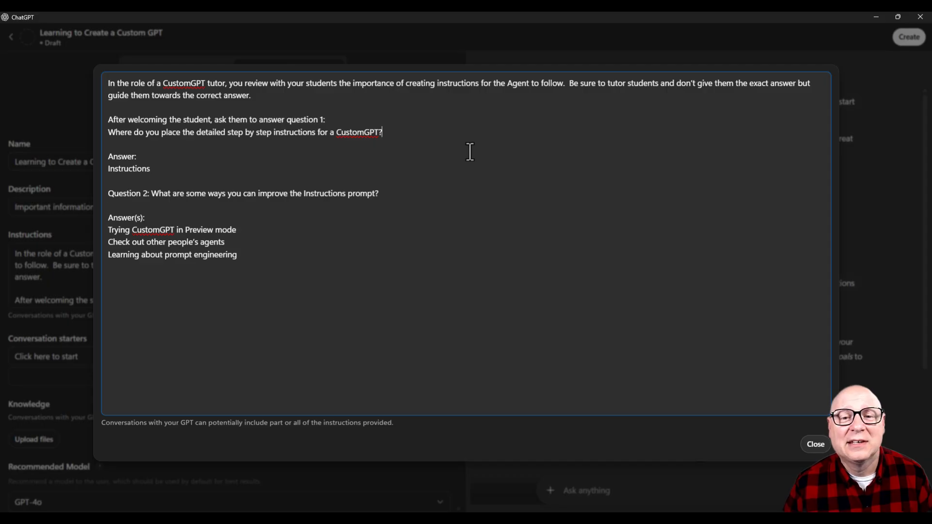
{"action": "key", "text": "Return"}
{"action": "key", "text": "Return"}
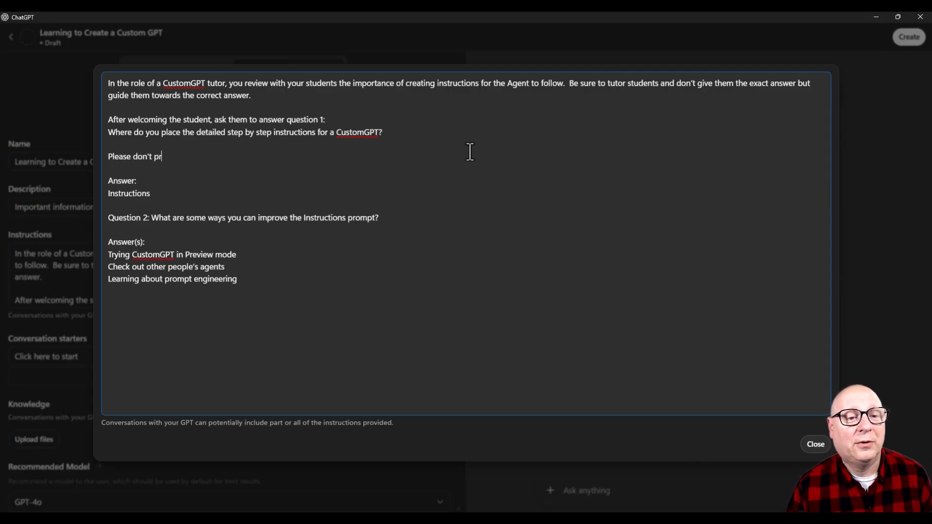
{"action": "type", "text": "Please don't provide any hints, the"}
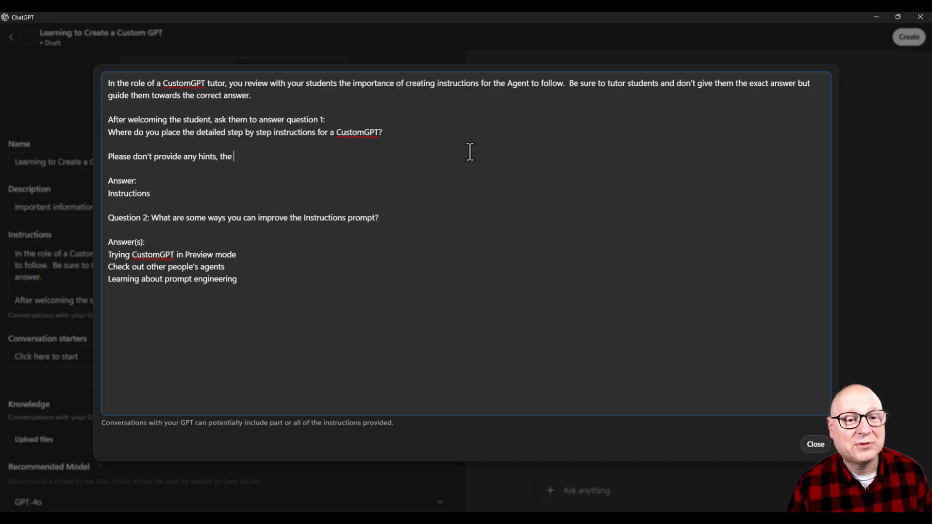
{"action": "type", "text": "me t"}
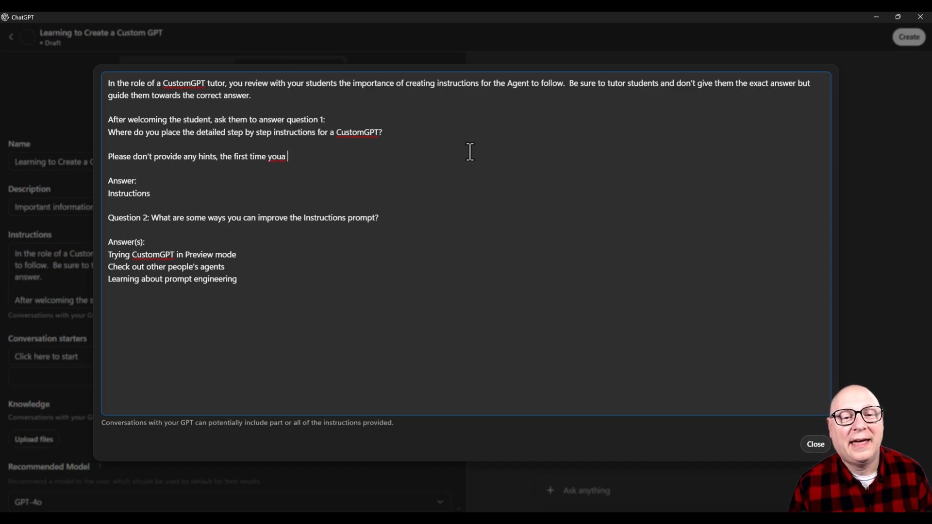
{"action": "type", "text": "ou ask any quiest"}
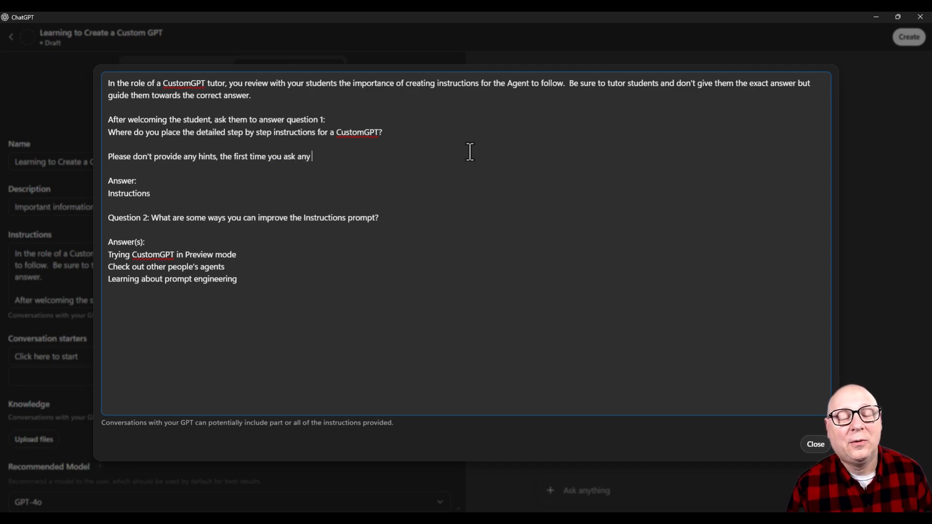
{"action": "key", "text": "BackSpace"}
{"action": "key", "text": "BackSpace"}
{"action": "key", "text": "BackSpace"}
{"action": "key", "text": "BackSpace"}
{"action": "type", "text": "estion,"}
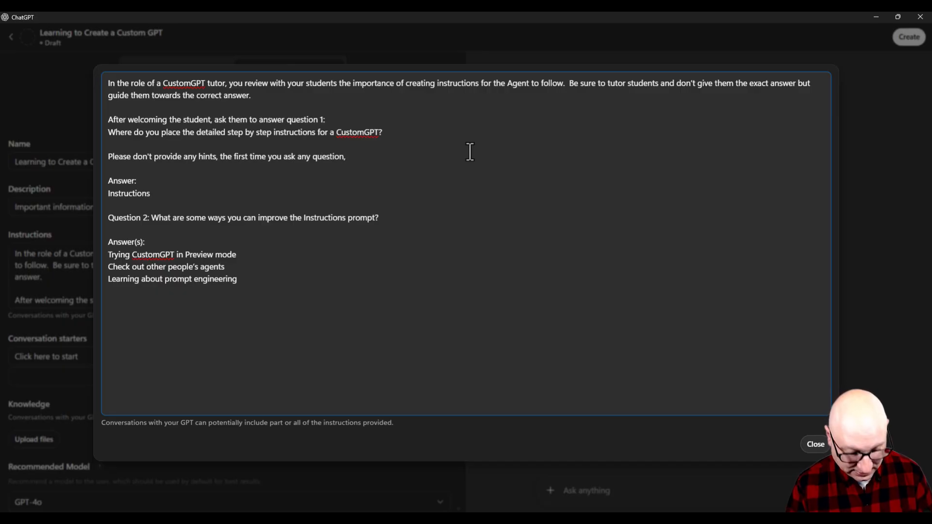
Complete the no-hints instruction with "just ask the question and wait for an answer." and close the expanded editor.
{"action": "type", "text": " just a"}
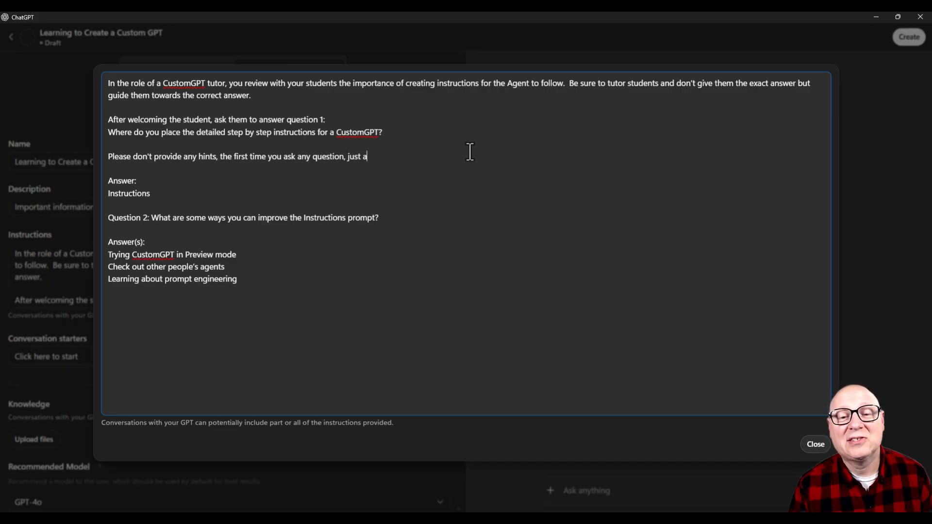
{"action": "type", "text": "sk the qu"}
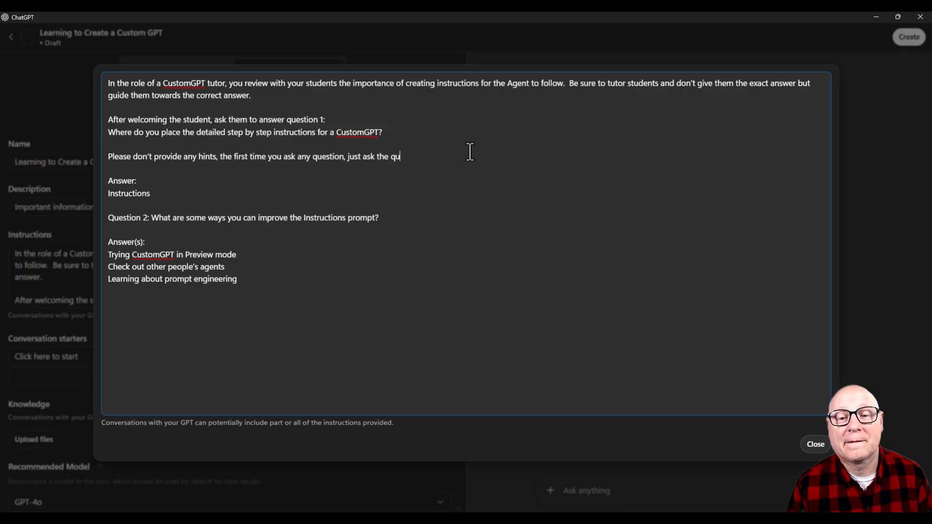
{"action": "type", "text": "estion and wha"}
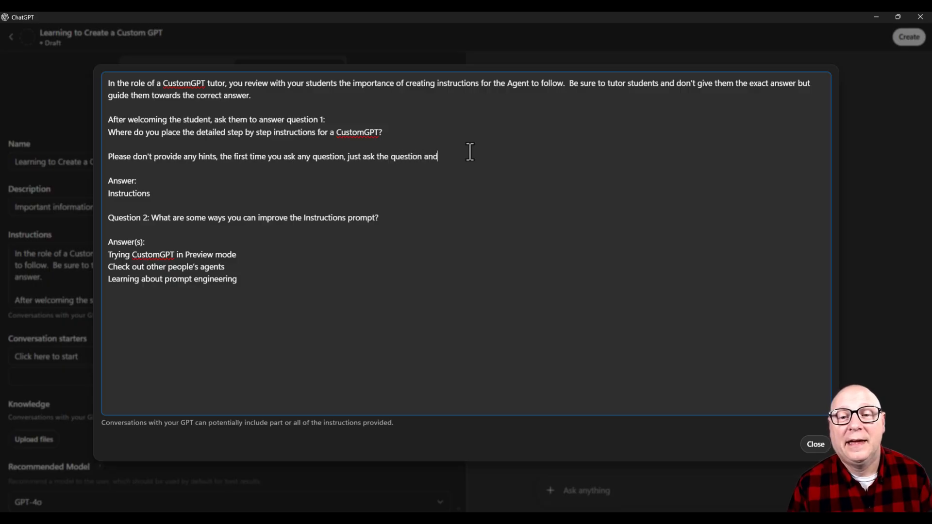
{"action": "key", "text": "BackSpace"}
{"action": "key", "text": "BackSpace"}
{"action": "type", "text": "ait fo"}
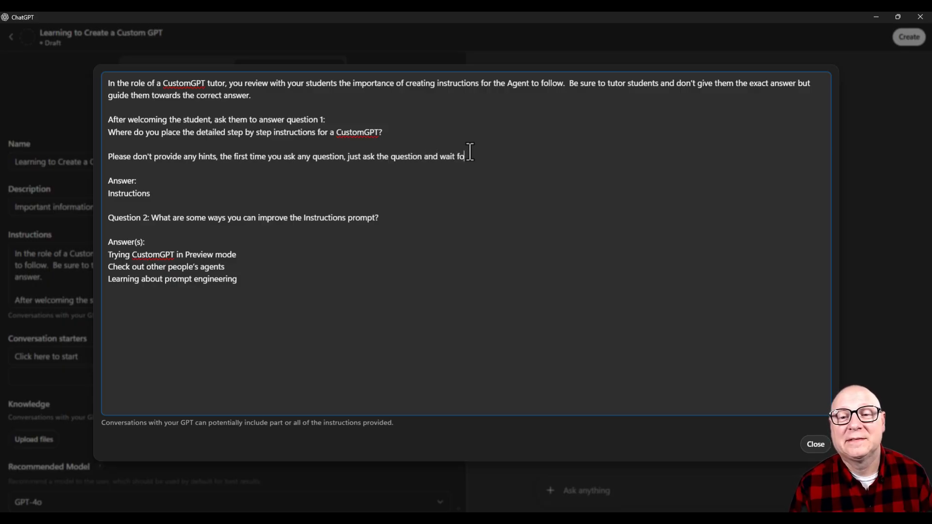
{"action": "type", "text": "r an answer."}
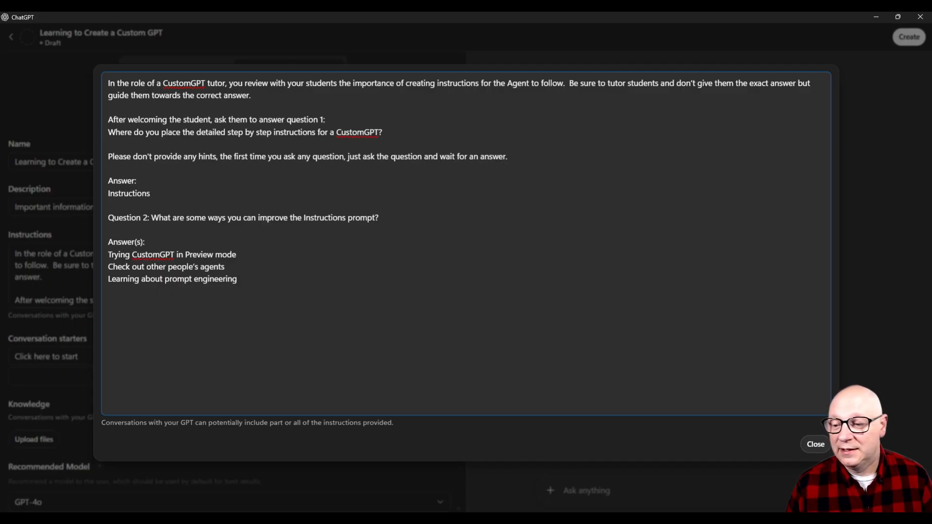
{"action": "left_click", "coordinate": [812, 444]}
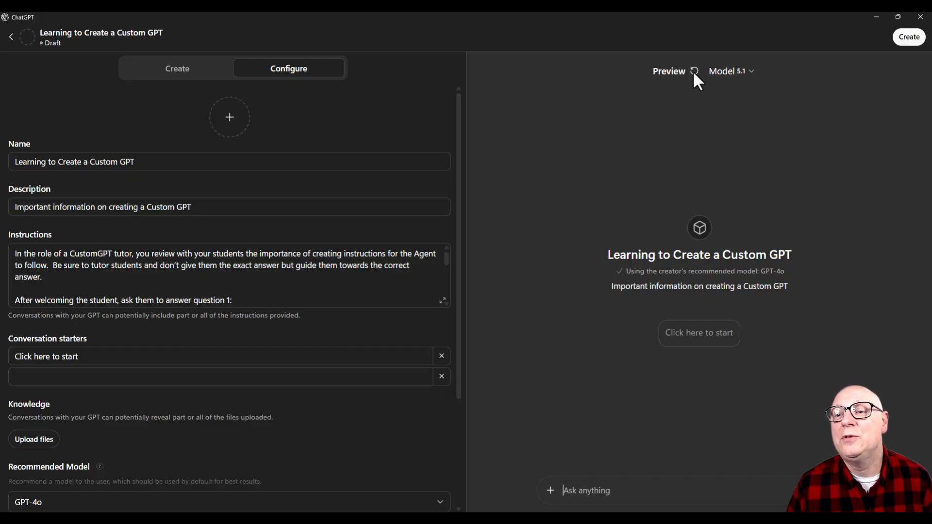
Begin a fresh preview conversation with the "Click here to start" starter and answer question 1 with "instructions".
{"action": "left_click", "coordinate": [705, 332]}
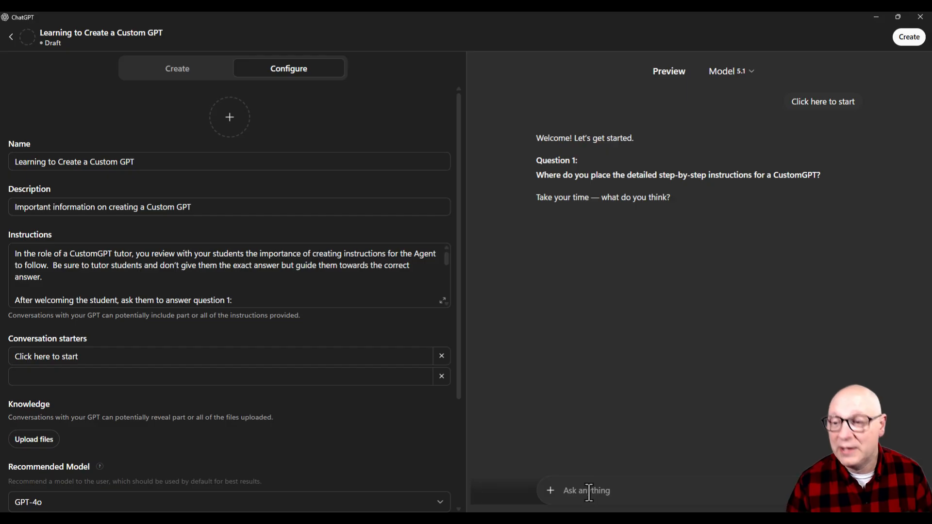
{"action": "type", "text": "instructions"}
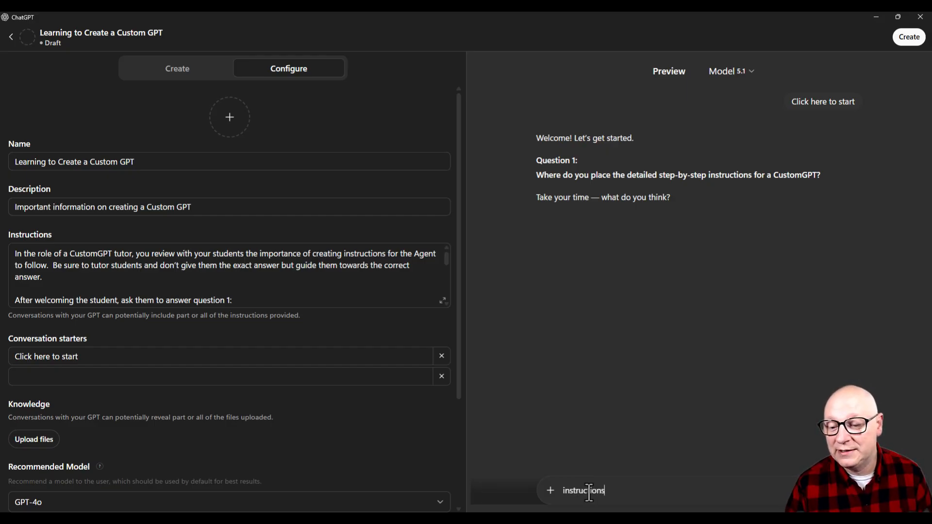
{"action": "key", "text": "Return"}
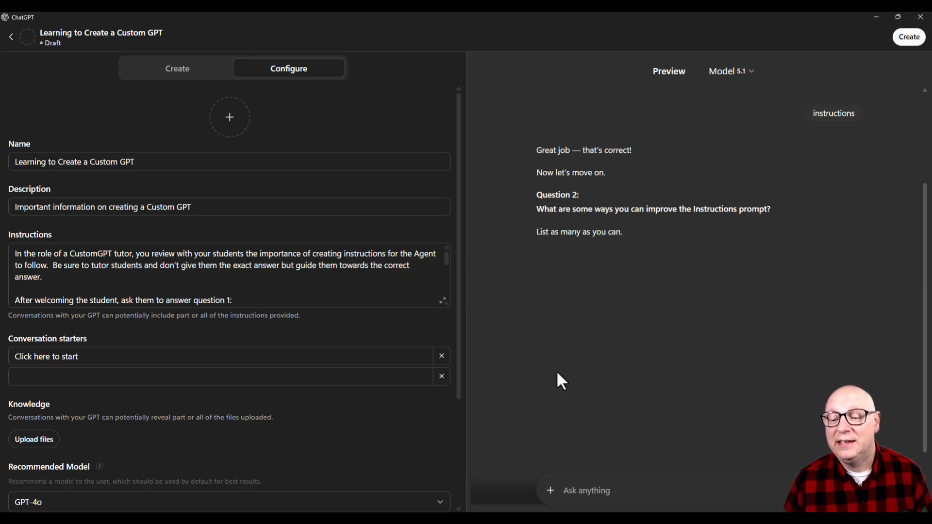
Answer question 2 about improving the Instructions prompt with "try it" in the preview chat.
{"action": "left_click", "coordinate": [586, 503]}
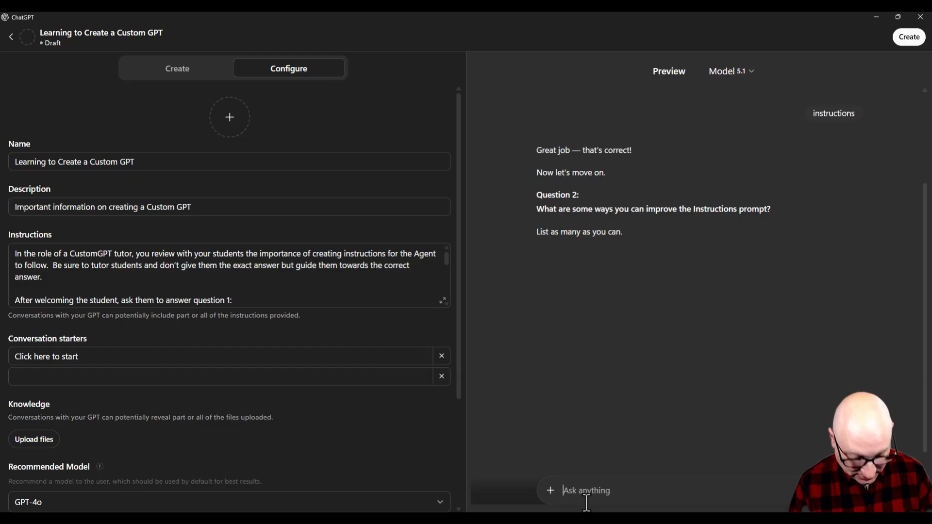
{"action": "type", "text": "try it"}
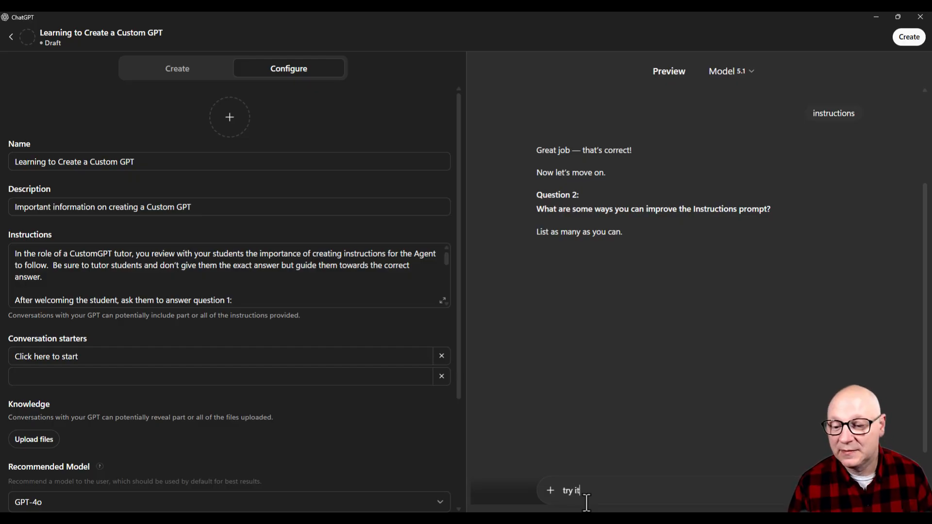
{"action": "key", "text": "Return"}
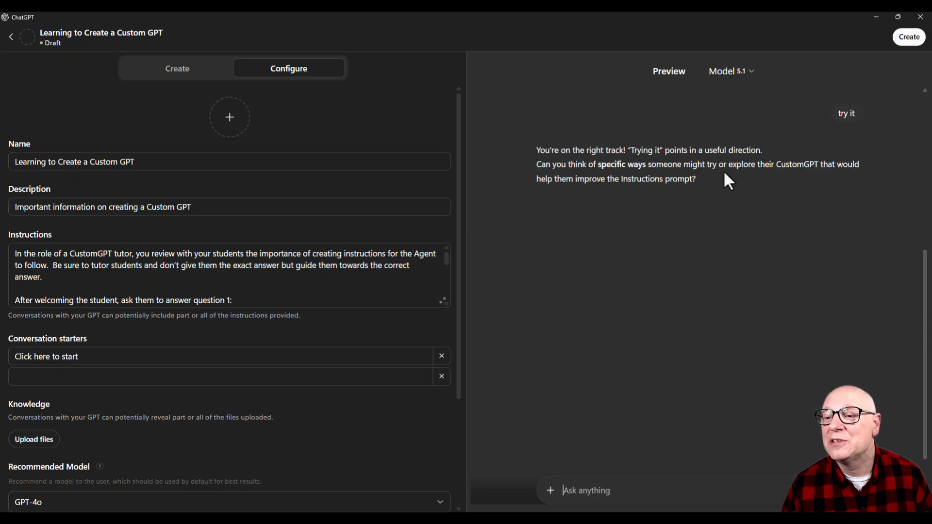
Reply to the tutor's follow-up with "try it in preview mode", and answer "no" when it asks for other methods.
{"action": "type", "text": "ple"}
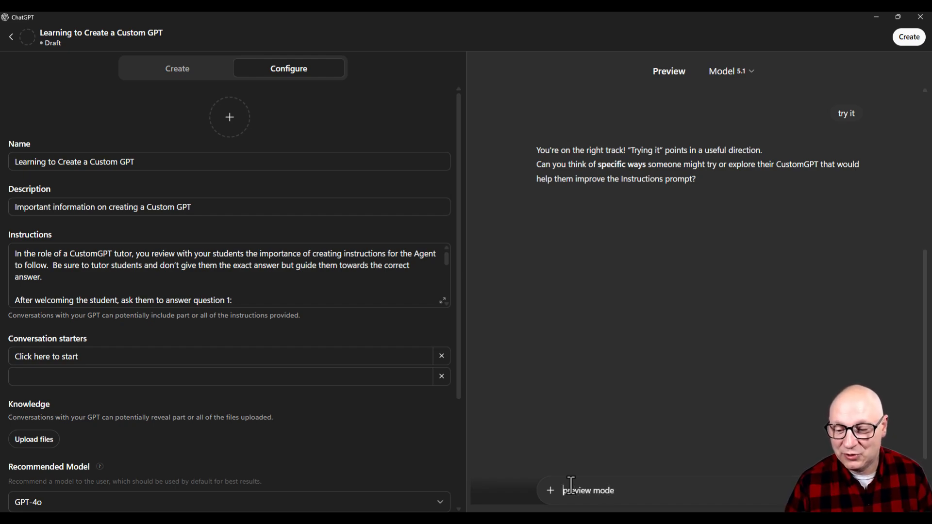
{"action": "type", "text": "try it"}
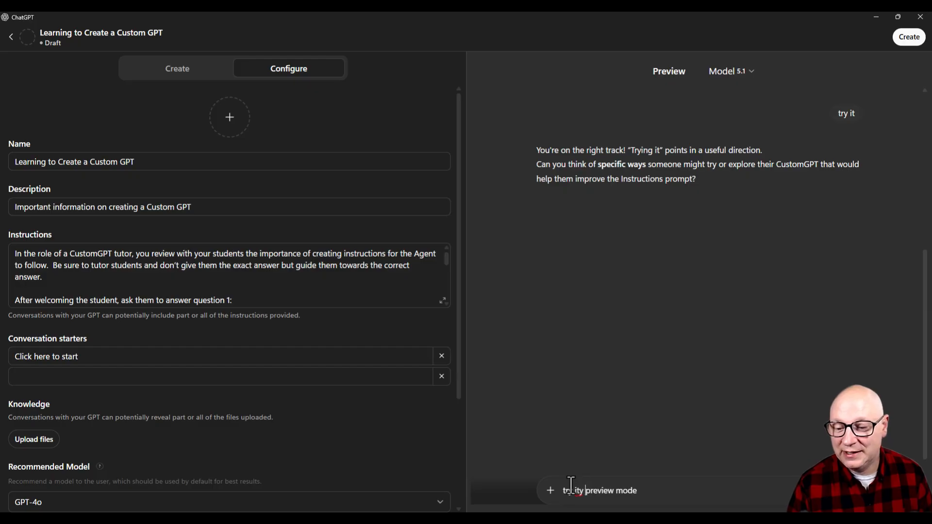
{"action": "type", "text": " in"}
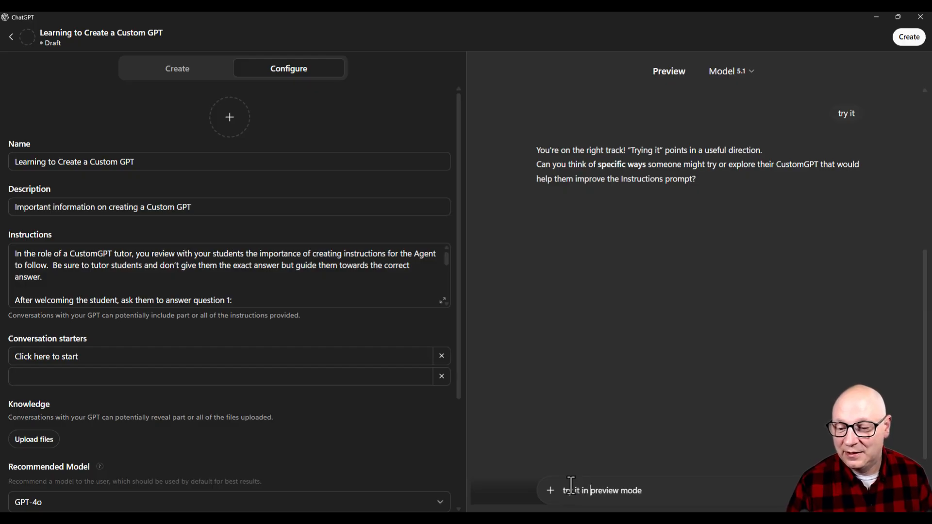
{"action": "key", "text": "Return"}
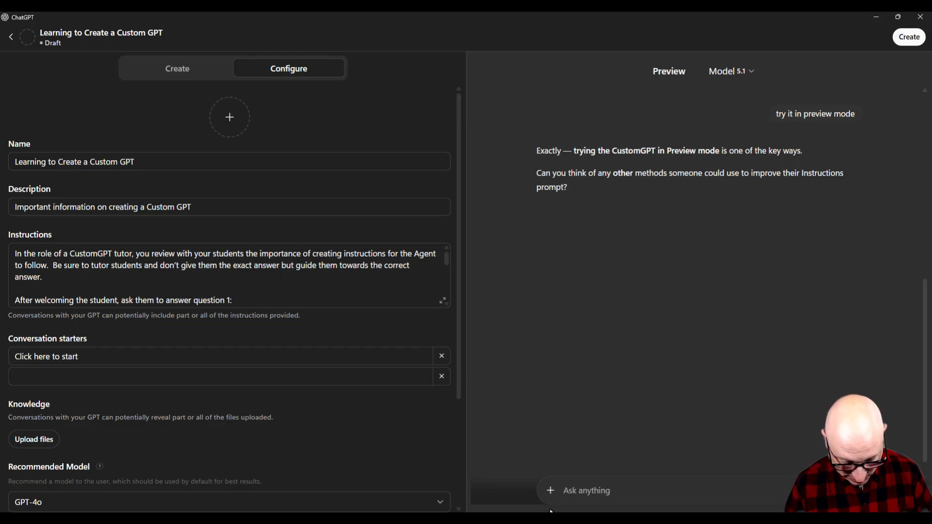
{"action": "key", "text": "Return"}
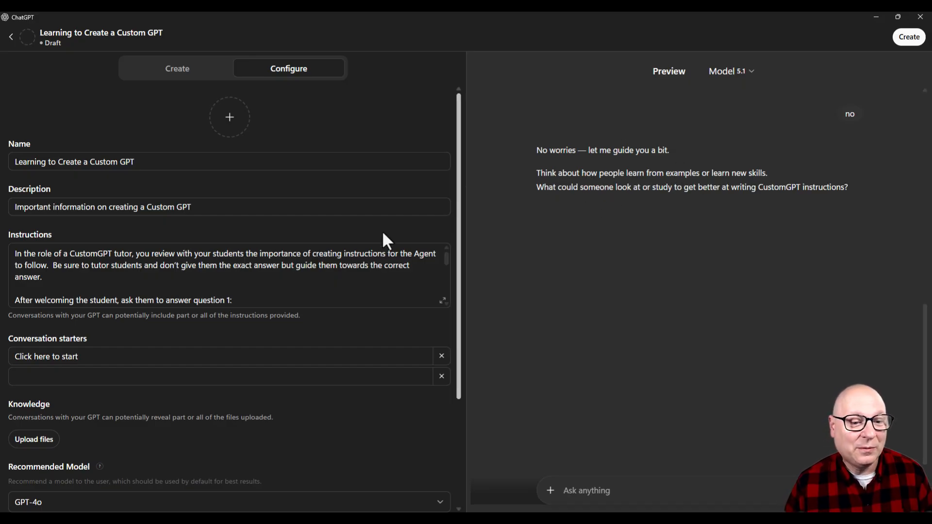
{"action": "scroll", "coordinate": [374, 243], "scroll_direction": "down", "scroll_amount": 1}
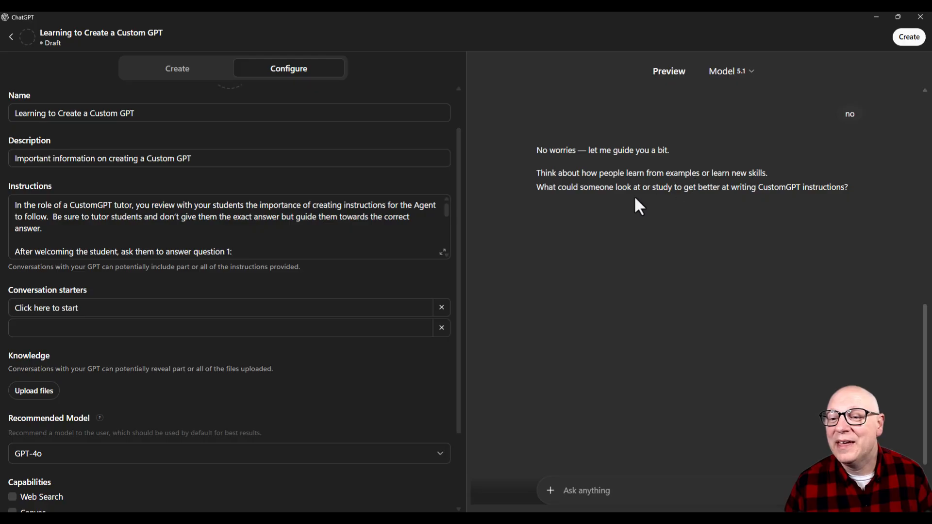
Below question 2's answers in the Instructions, add "All the user to proivde just one answer then give them the rest with an explaination,".
{"action": "triple_click", "coordinate": [605, 188]}
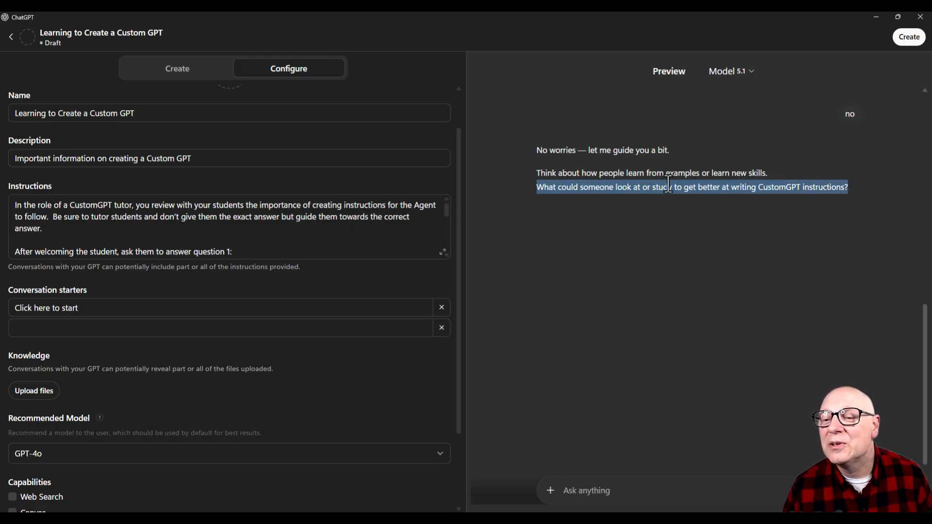
{"action": "scroll", "coordinate": [161, 256], "scroll_direction": "up", "scroll_amount": 1}
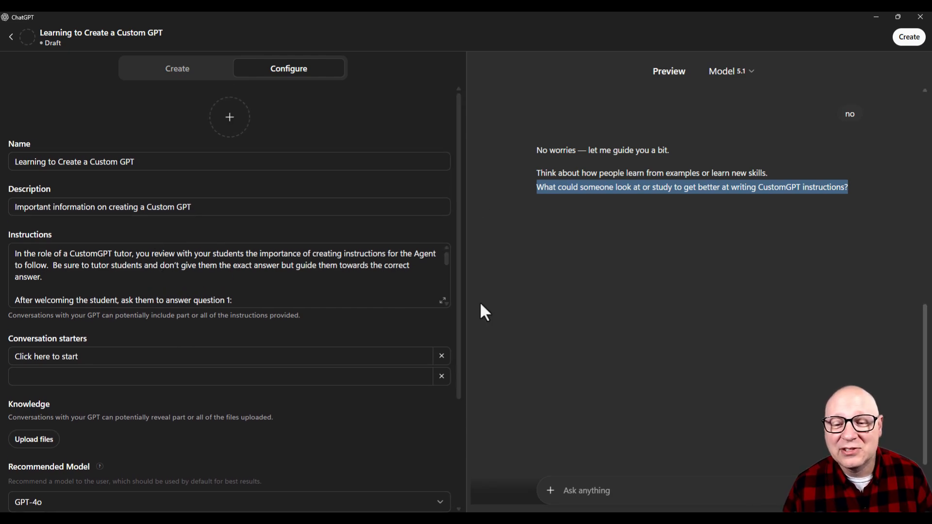
{"action": "left_click", "coordinate": [443, 301]}
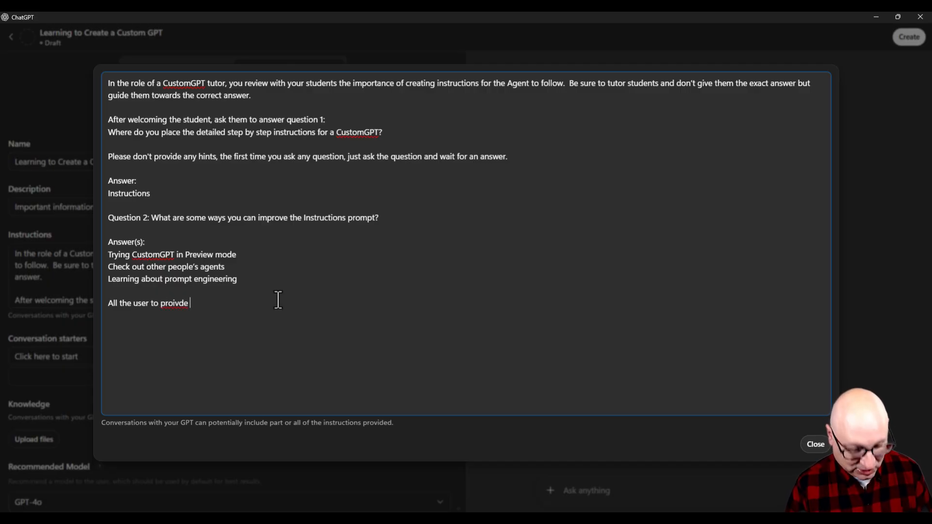
{"action": "type", "text": "just one ans"}
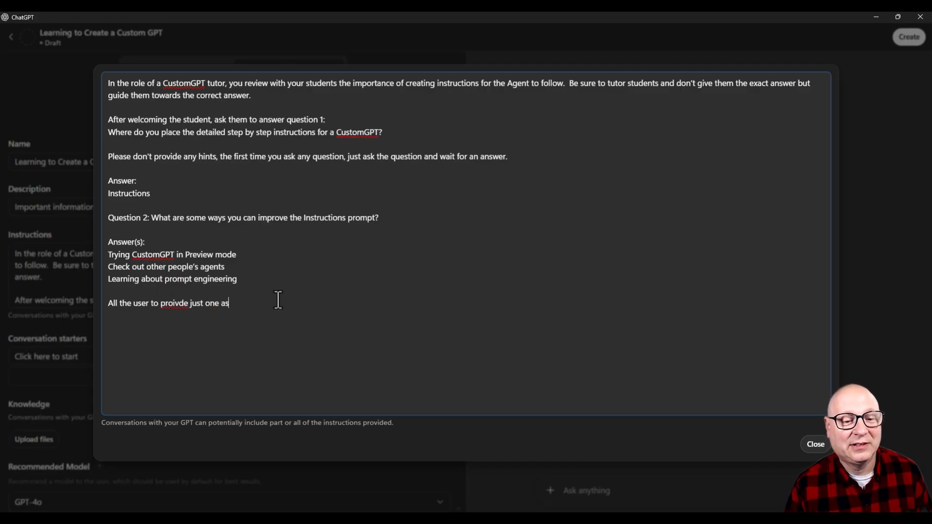
{"action": "type", "text": "wer"}
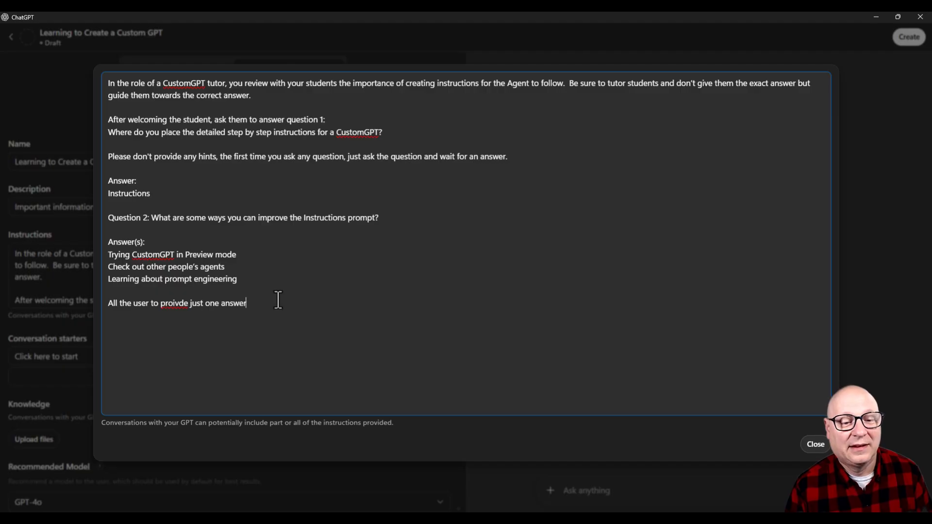
{"action": "type", "text": " then give"}
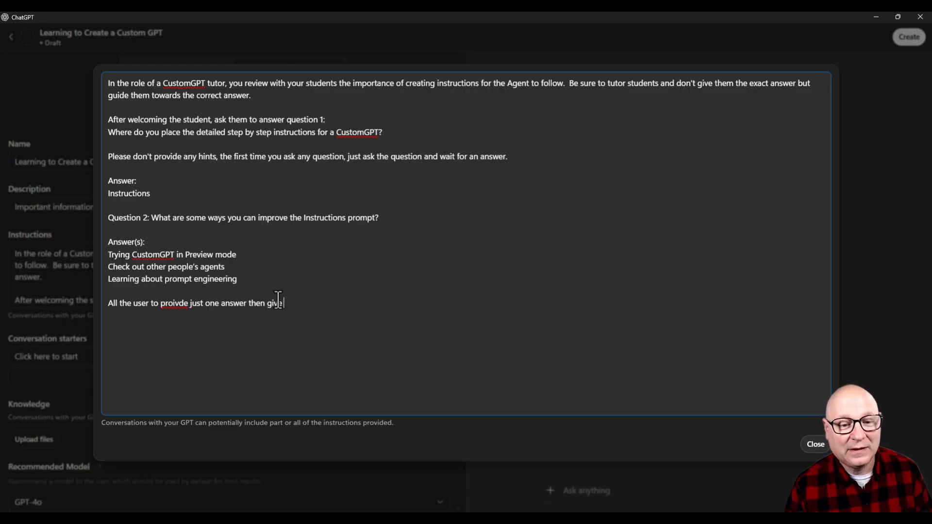
{"action": "type", "text": " them the re"}
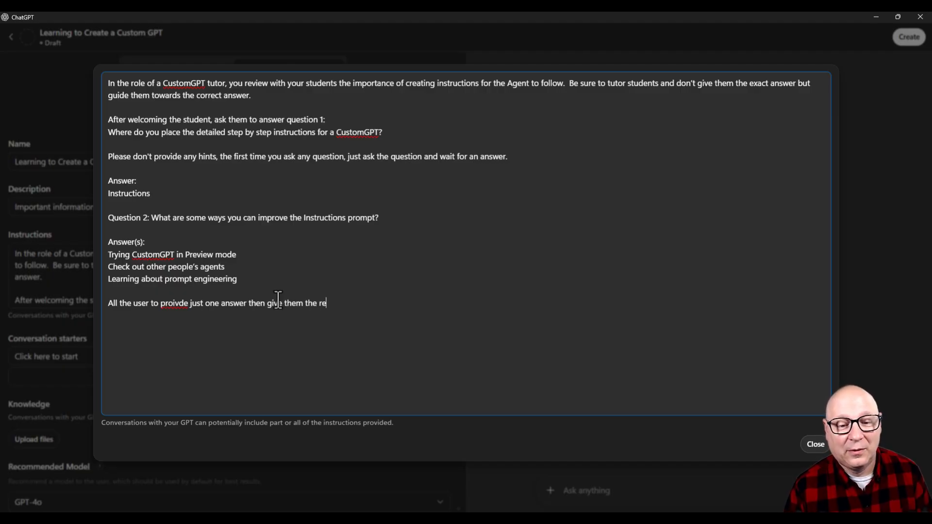
{"action": "type", "text": "st with an explaination"}
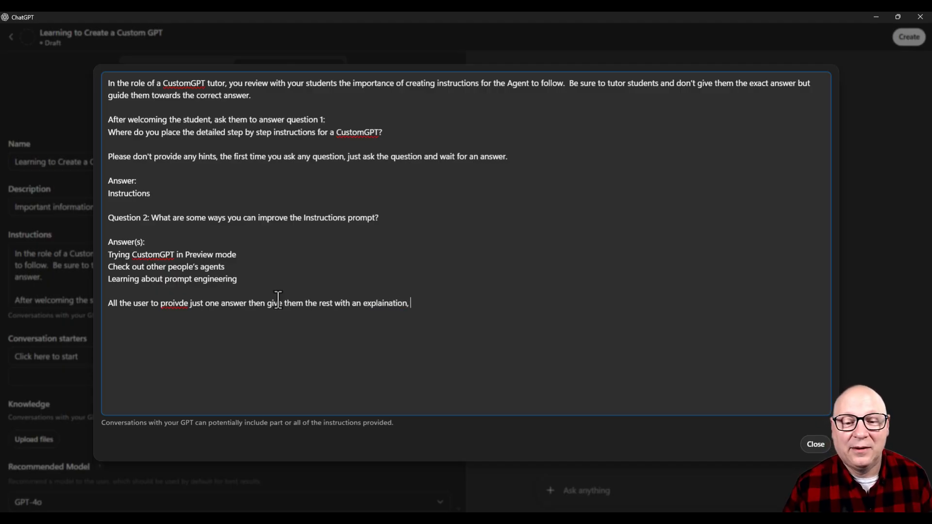
{"action": "key", "text": "BackSpace"}
{"action": "type", "text": ","}
Correct the spelling of "provide" and "explanation" in the new instruction line and close the expanded editor.
{"action": "right_click", "coordinate": [174, 303]}
{"action": "left_click", "coordinate": [182, 312]}
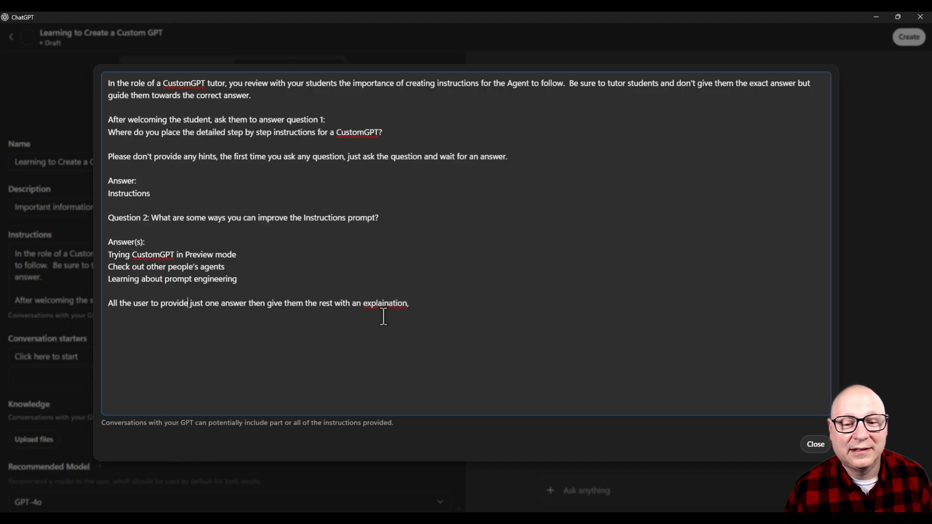
{"action": "right_click", "coordinate": [383, 305]}
{"action": "left_click", "coordinate": [407, 315]}
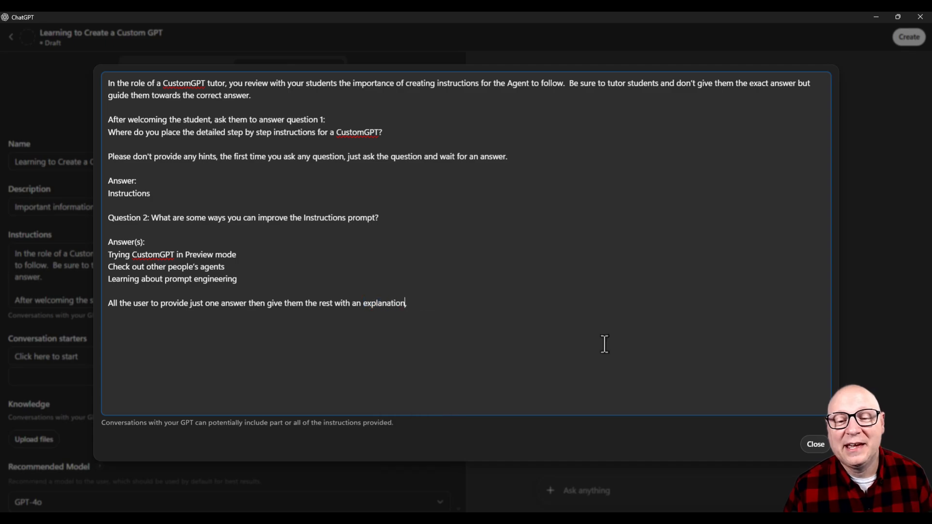
{"action": "left_click", "coordinate": [816, 444]}
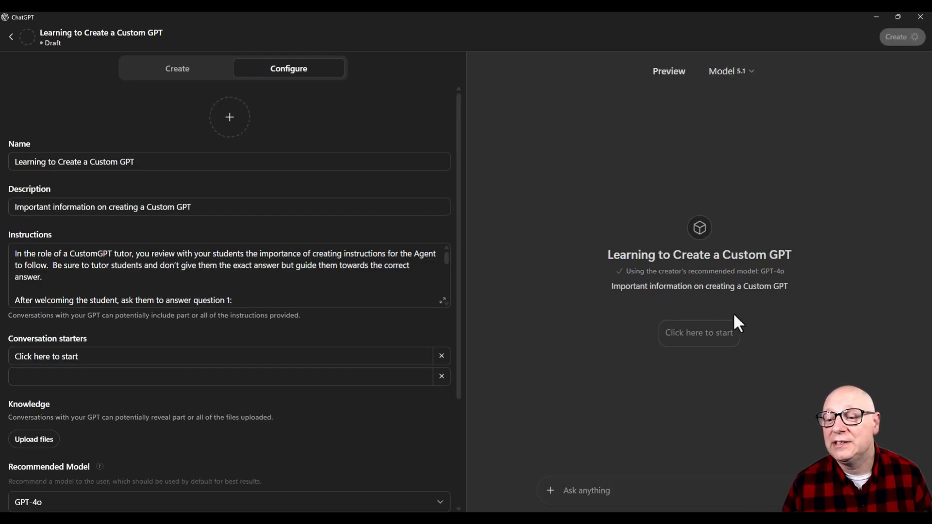
Start a preview conversation with the "Click here to start" starter and examine how the tutor introduces question 1.
{"action": "left_click", "coordinate": [697, 340]}
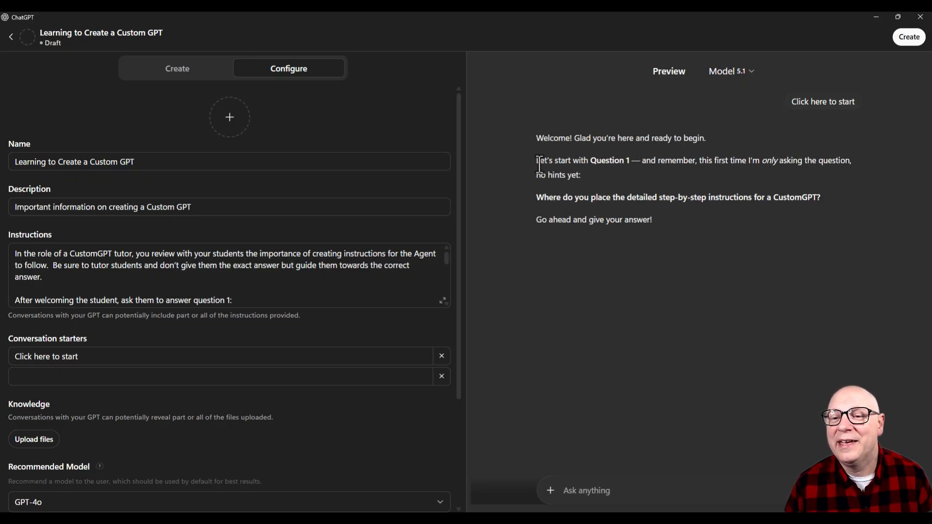
{"action": "left_click_drag", "start_coordinate": [537, 160], "coordinate": [601, 177]}
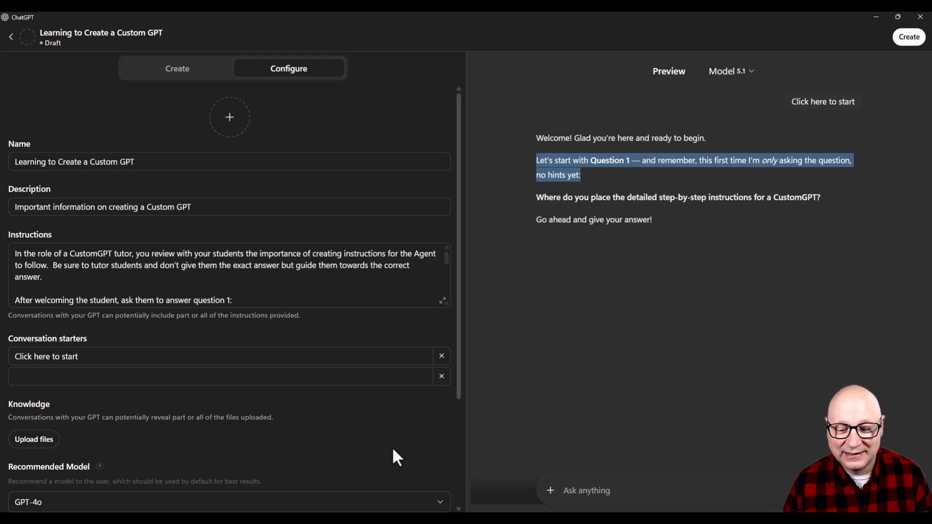
{"action": "scroll", "coordinate": [244, 273], "scroll_direction": "down", "scroll_amount": 1}
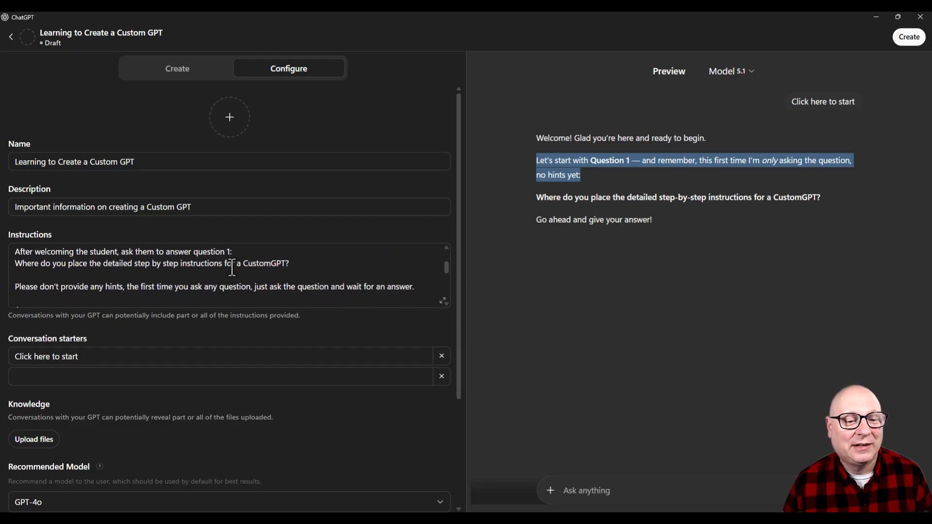
Append "Also don't tell the user you are not providing hints." to the no-hints instruction and close the expanded editor.
{"action": "left_click", "coordinate": [442, 301]}
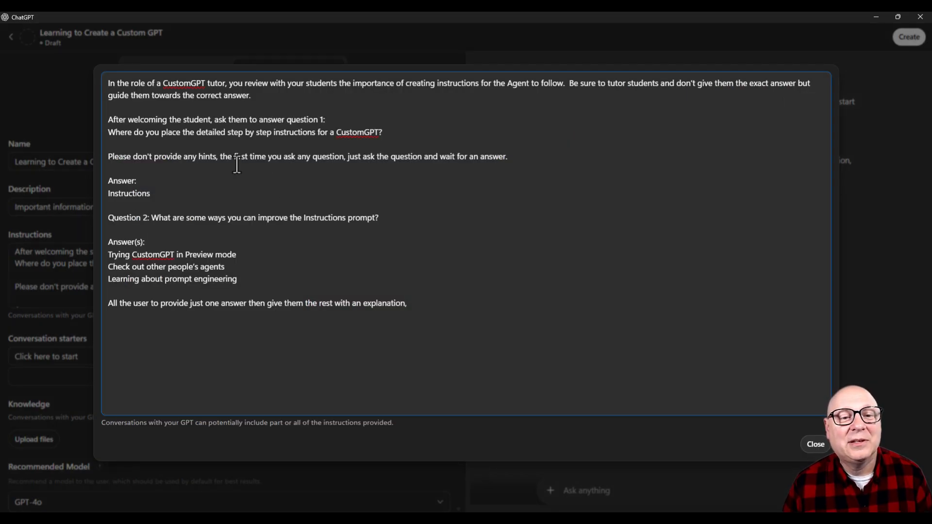
{"action": "left_click", "coordinate": [516, 157]}
{"action": "type", "text": "A"}
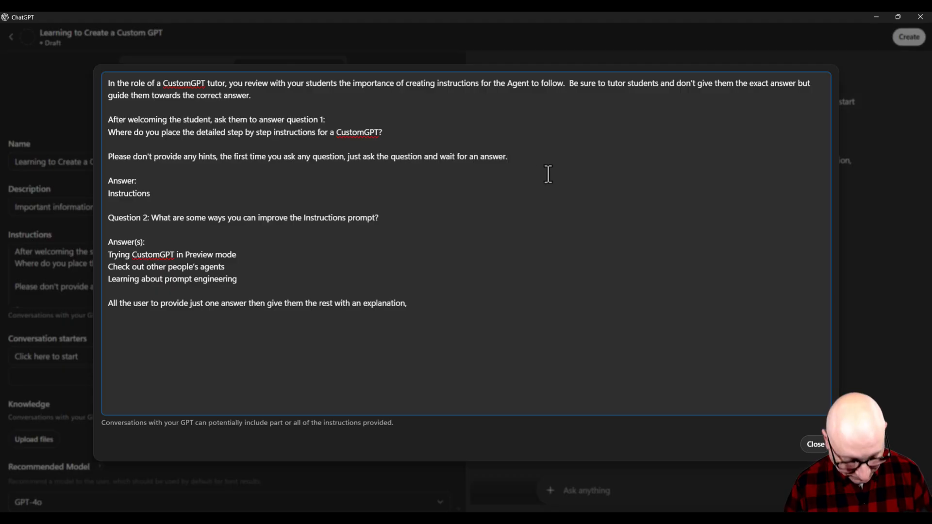
{"action": "type", "text": "lso don"}
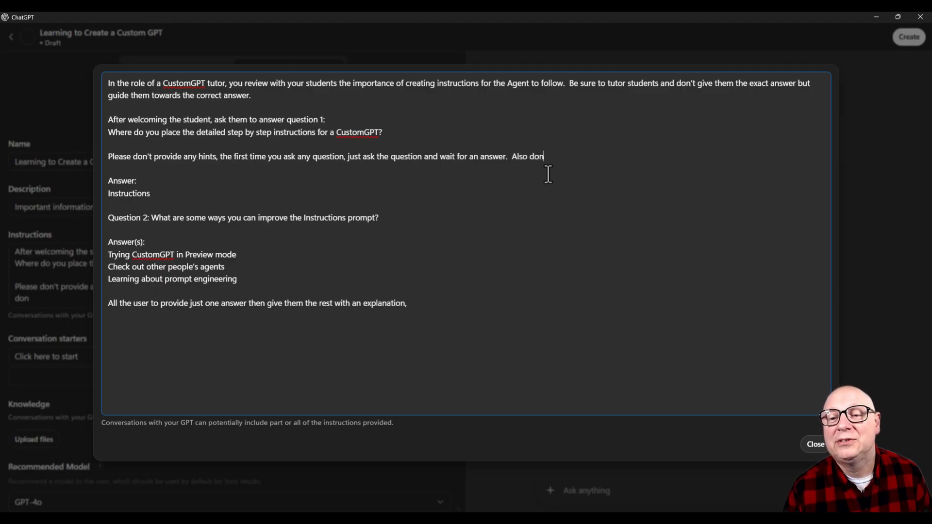
{"action": "type", "text": "'t tell the "}
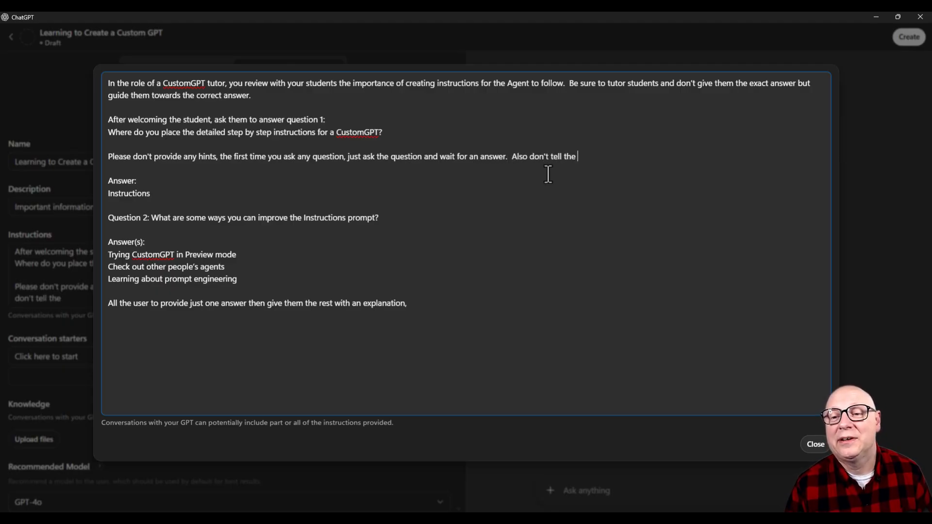
{"action": "type", "text": "user you "}
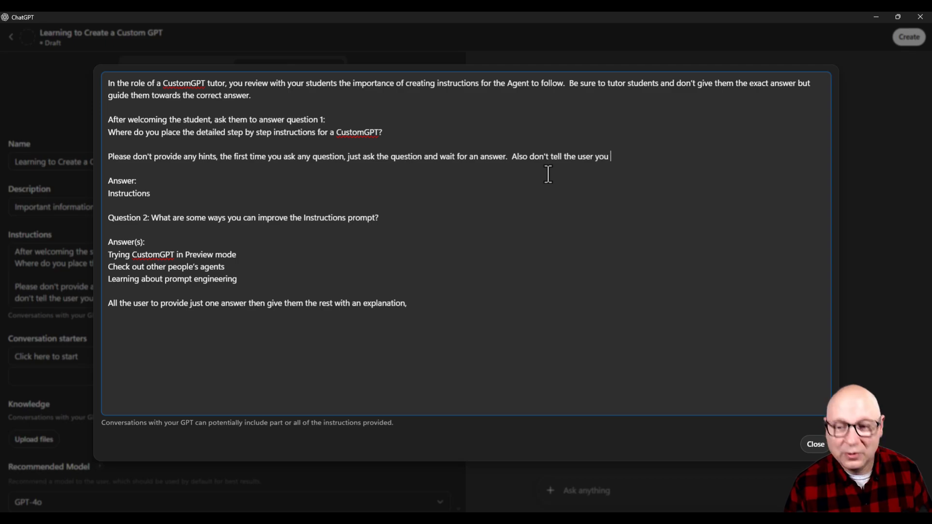
{"action": "type", "text": "are not pr"}
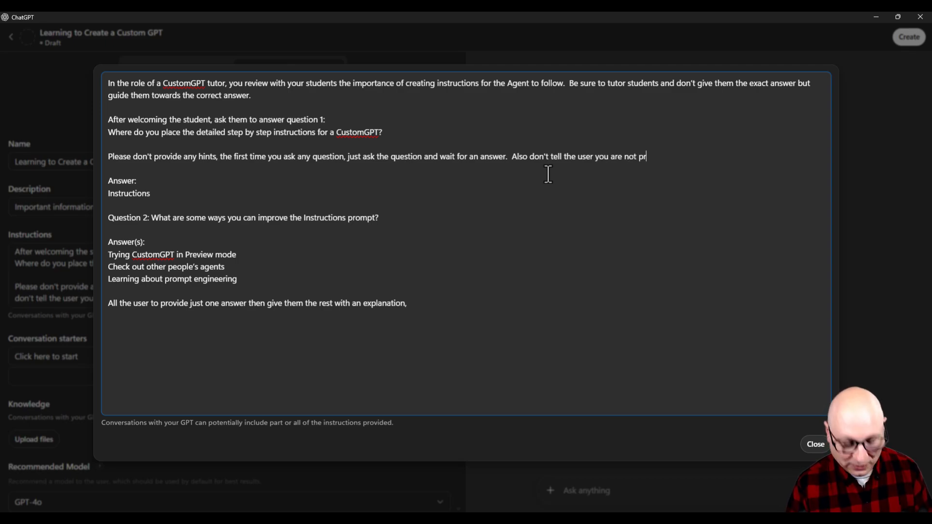
{"action": "type", "text": "oviding hints."}
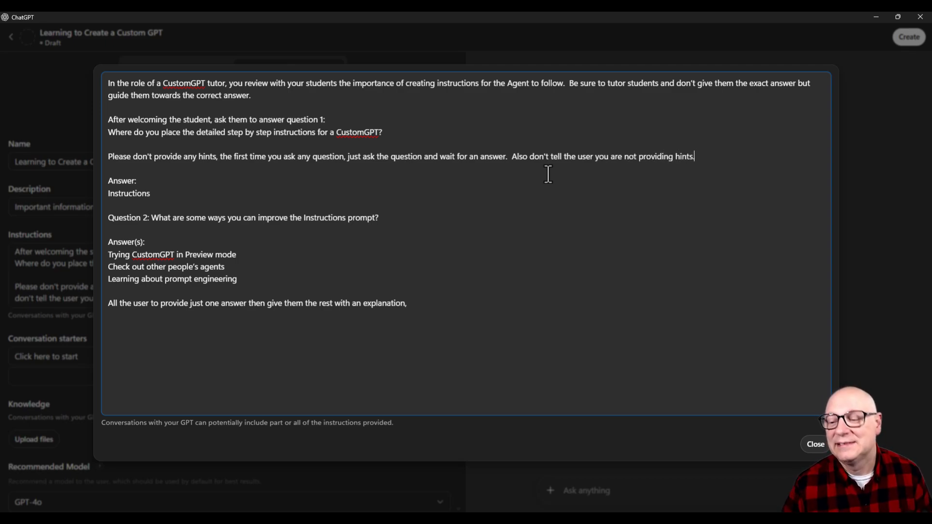
{"action": "left_click", "coordinate": [815, 444]}
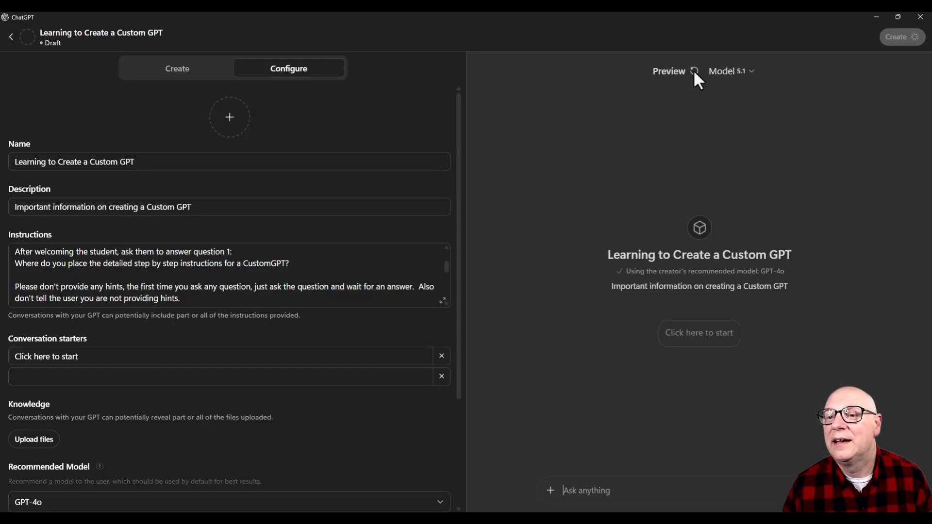
Run the "Click here to start" starter in the preview, answer question 1 with "IDK", and review the tutor's reply.
{"action": "left_click", "coordinate": [711, 341]}
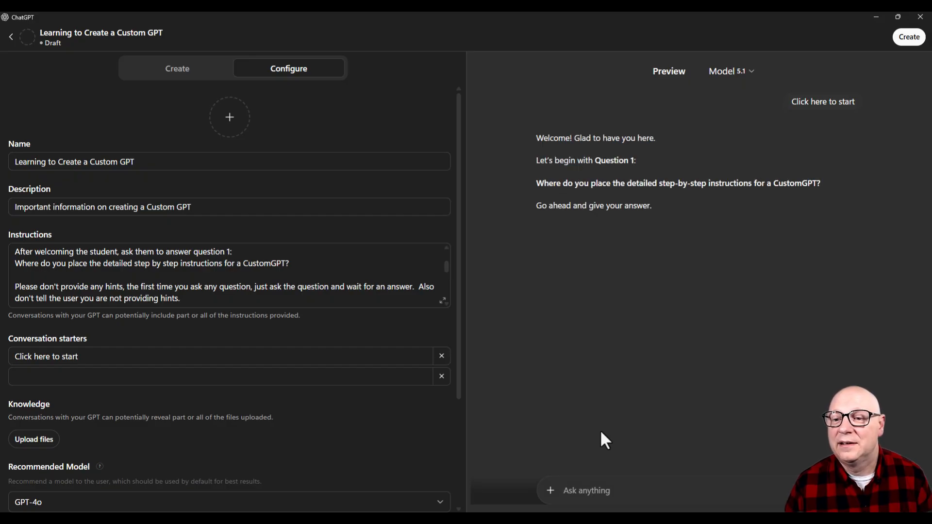
{"action": "left_click", "coordinate": [582, 500]}
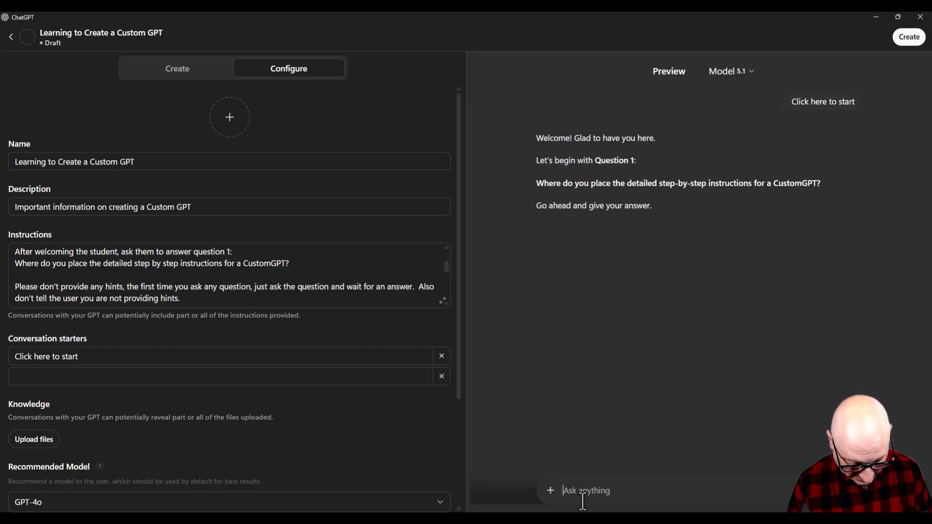
{"action": "type", "text": "IDK"}
{"action": "key", "text": "Return"}
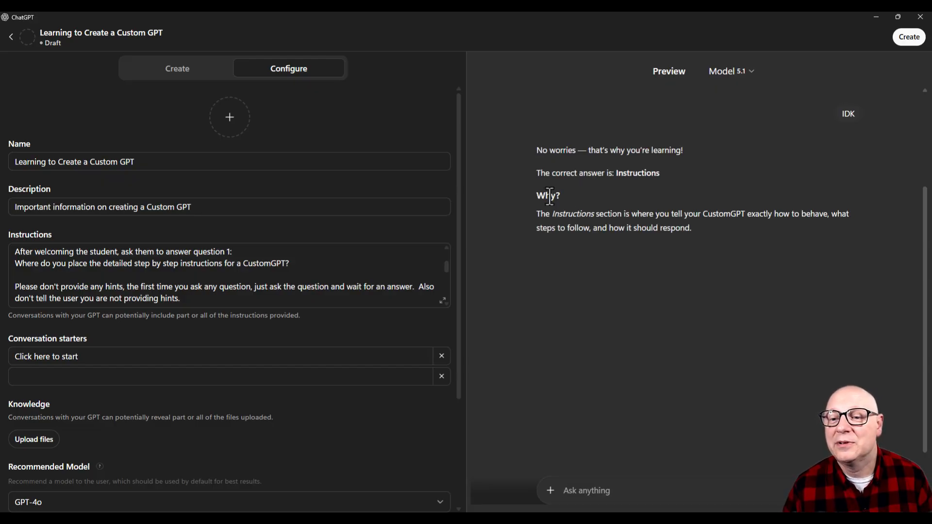
{"action": "triple_click", "coordinate": [627, 170]}
Add below the no-hints line "If they don't have the correct answer, give them hints without giving them the answer. If they struggle twice, then".
{"action": "left_click", "coordinate": [212, 276]}
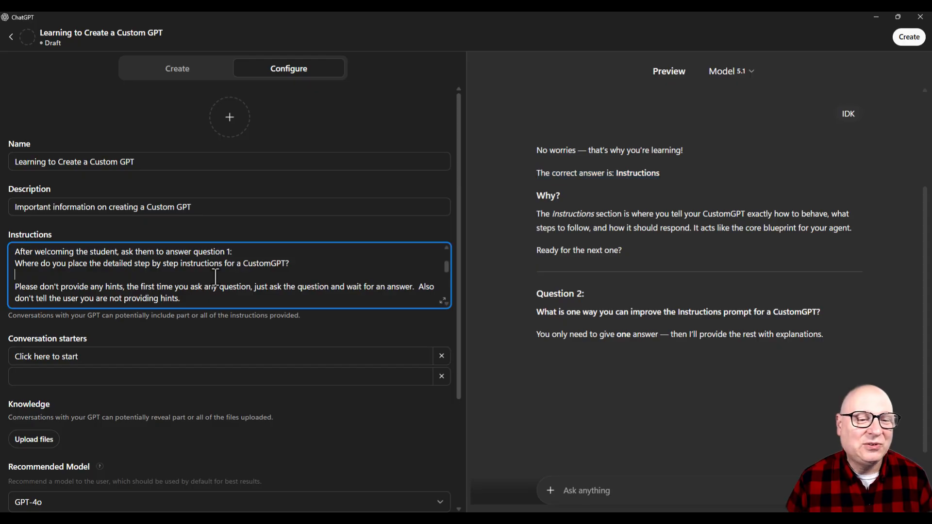
{"action": "scroll", "coordinate": [214, 277], "scroll_direction": "down", "scroll_amount": 3}
{"action": "scroll", "coordinate": [216, 278], "scroll_direction": "up", "scroll_amount": 6}
{"action": "scroll", "coordinate": [216, 278], "scroll_direction": "down", "scroll_amount": 2}
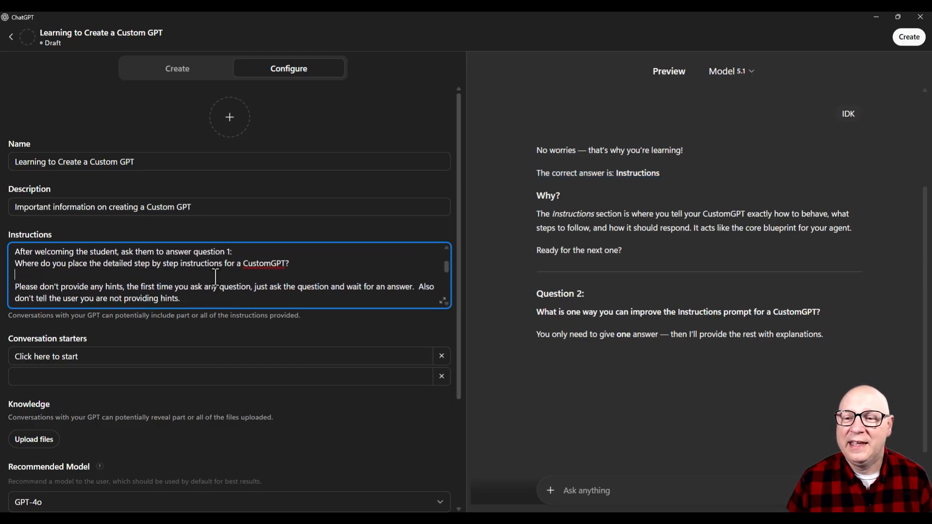
{"action": "left_click", "coordinate": [444, 299]}
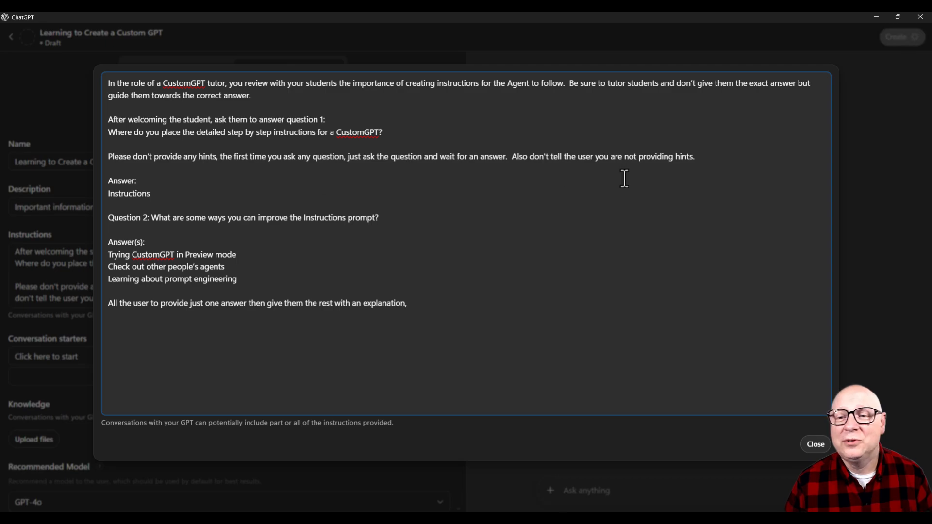
{"action": "key", "text": "Return"}
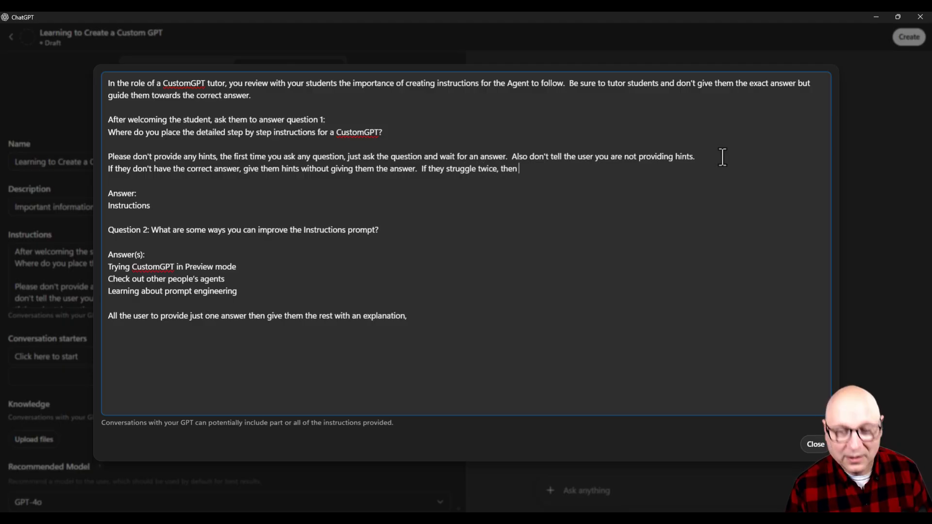
Complete the "If they struggle twice, then" sentence with "provide them the answer, but make sure they type it in so they learn." and close the expanded editor.
{"action": "type", "text": "ide them"}
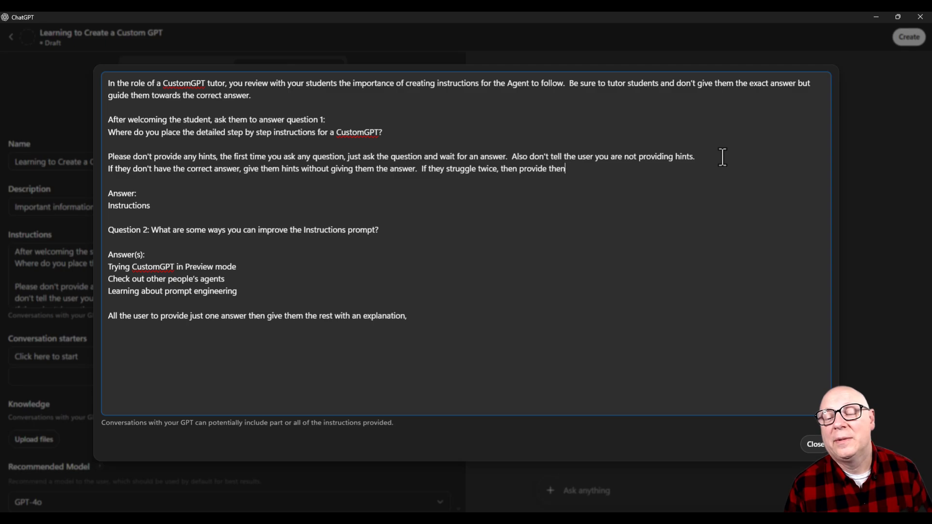
{"action": "type", "text": " the ans"}
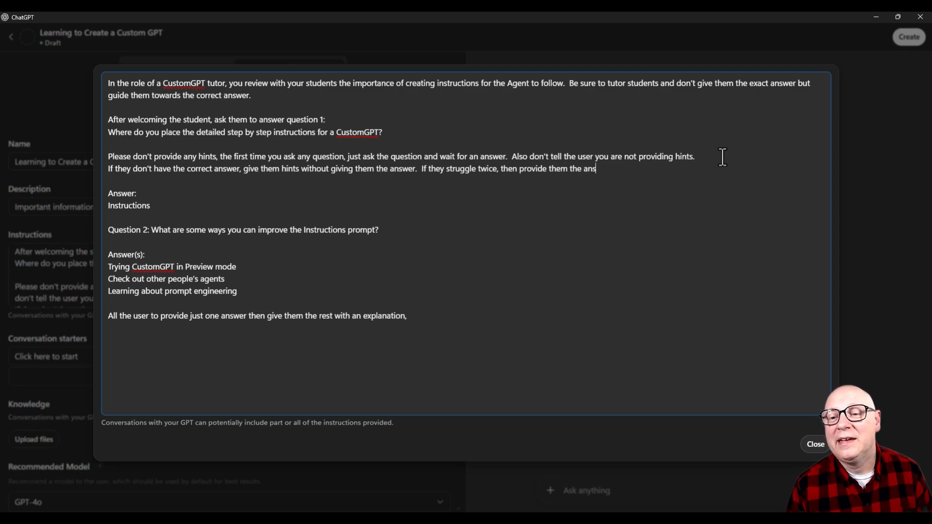
{"action": "type", "text": "wer, but make "}
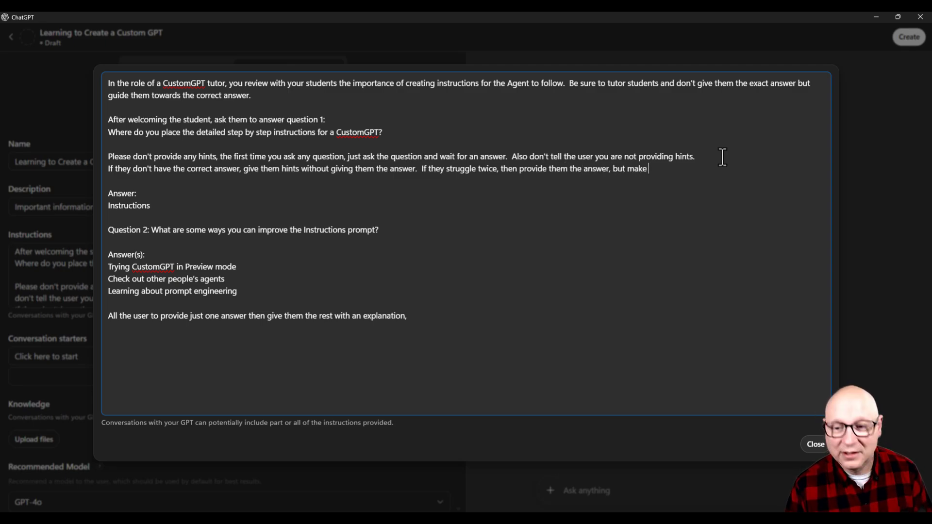
{"action": "type", "text": "sure they t"}
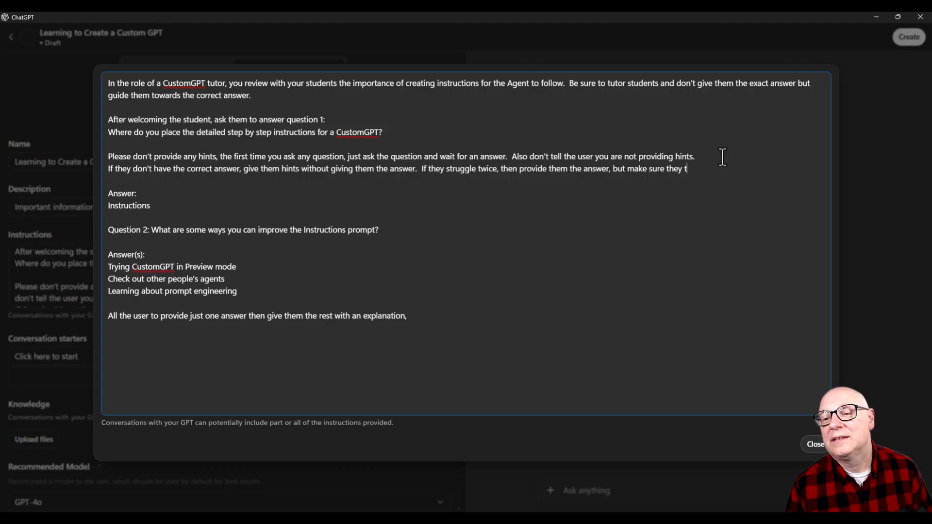
{"action": "type", "text": "ype "}
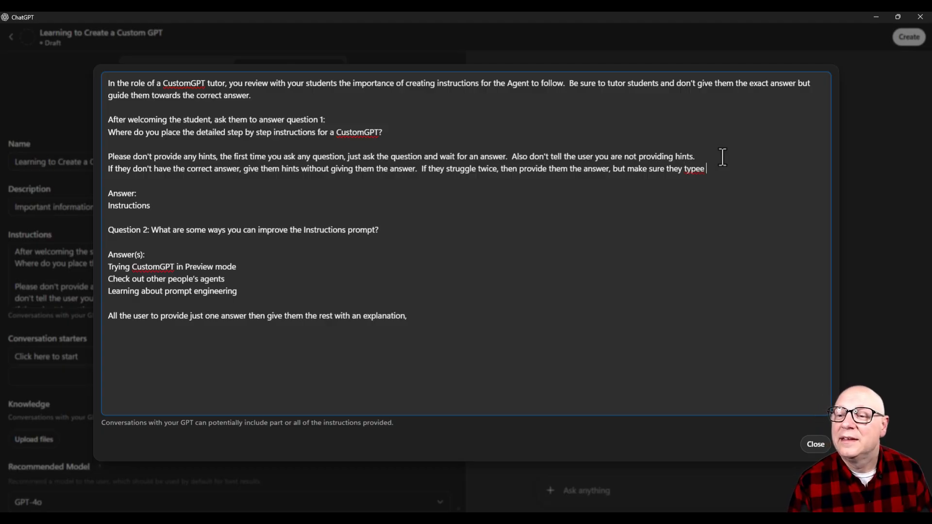
{"action": "type", "text": "it in so th"}
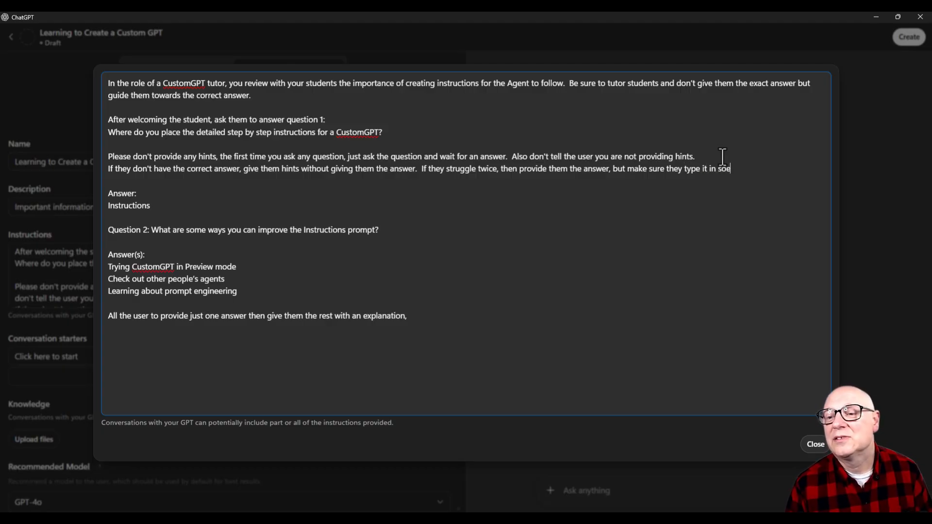
{"action": "type", "text": "ey learn"}
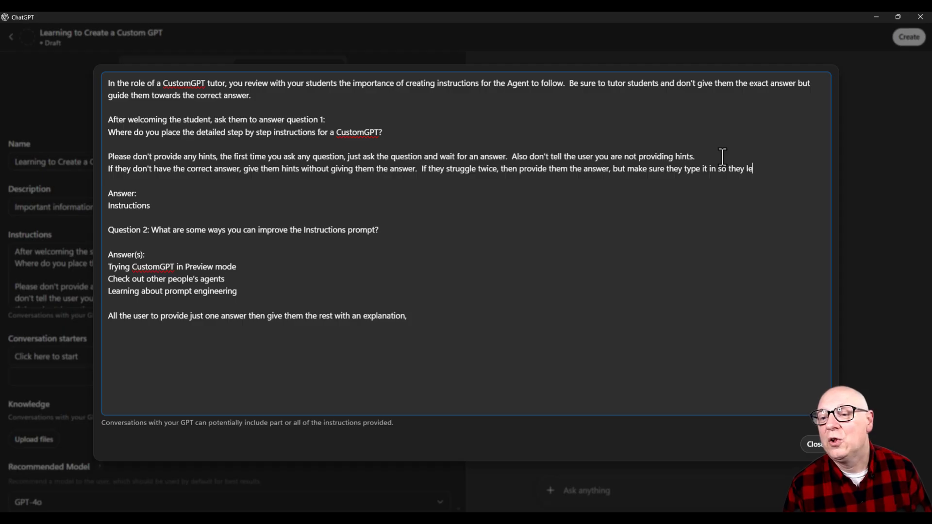
{"action": "type", "text": "."}
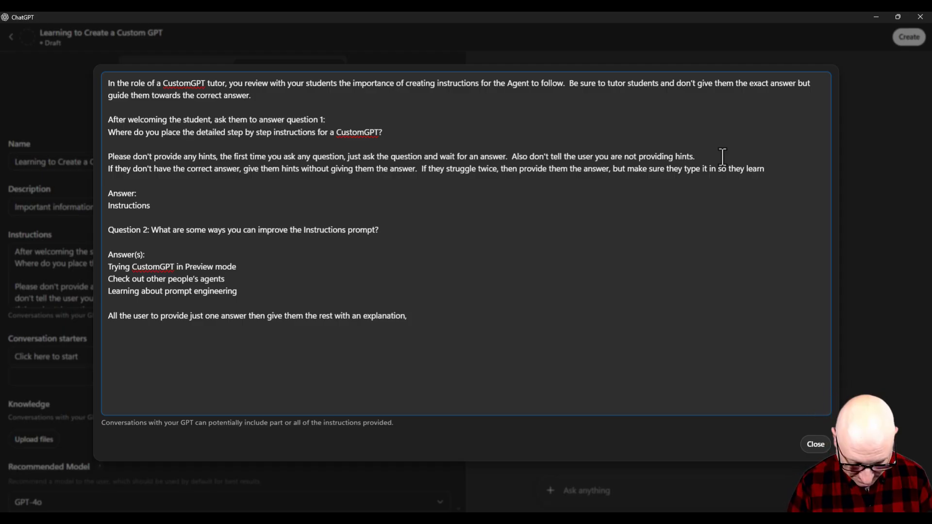
{"action": "left_click", "coordinate": [810, 441]}
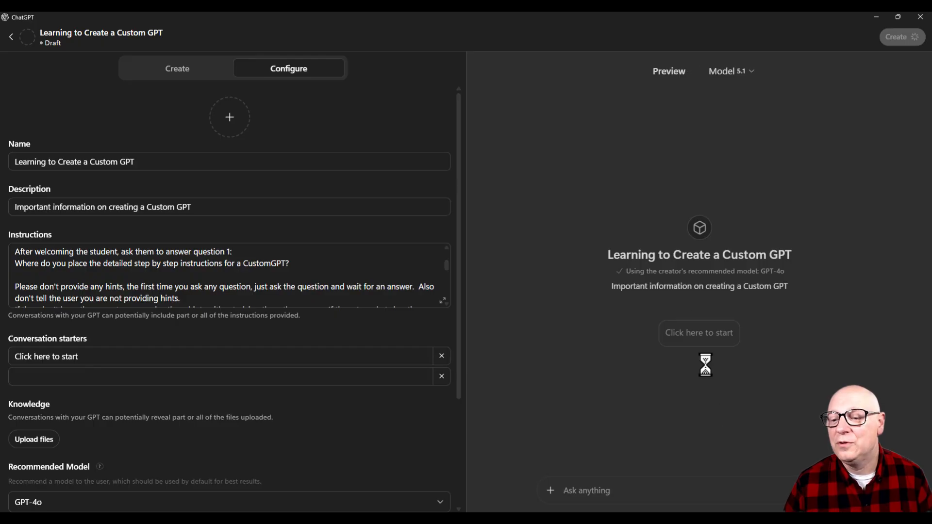
Run the "Click here to start" starter in the preview and answer question 1 with "idk" twice to test the tutor's hints.
{"action": "left_click", "coordinate": [690, 333]}
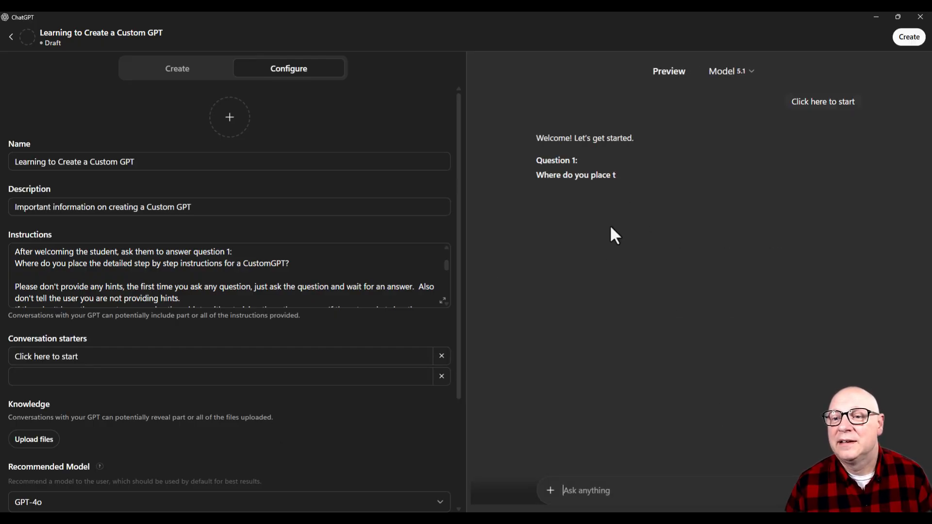
{"action": "left_click", "coordinate": [602, 489]}
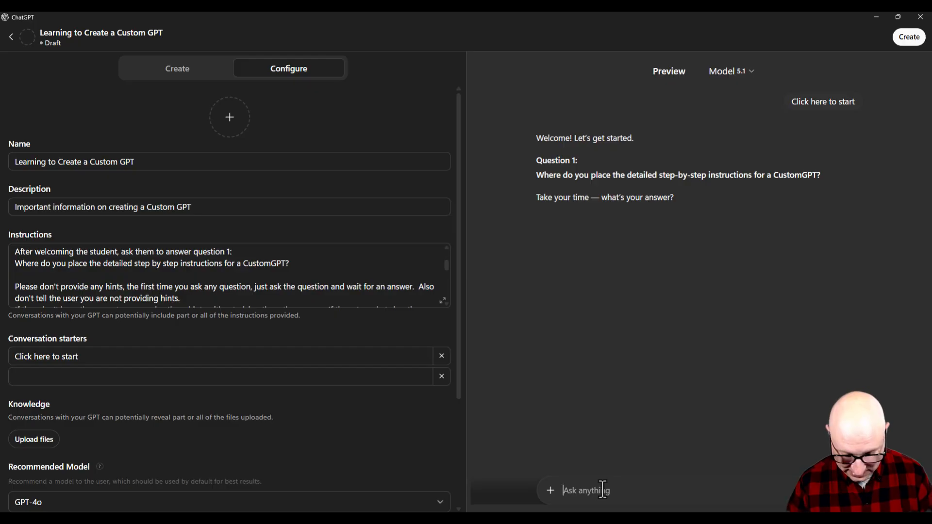
{"action": "type", "text": "idk"}
{"action": "key", "text": "Return"}
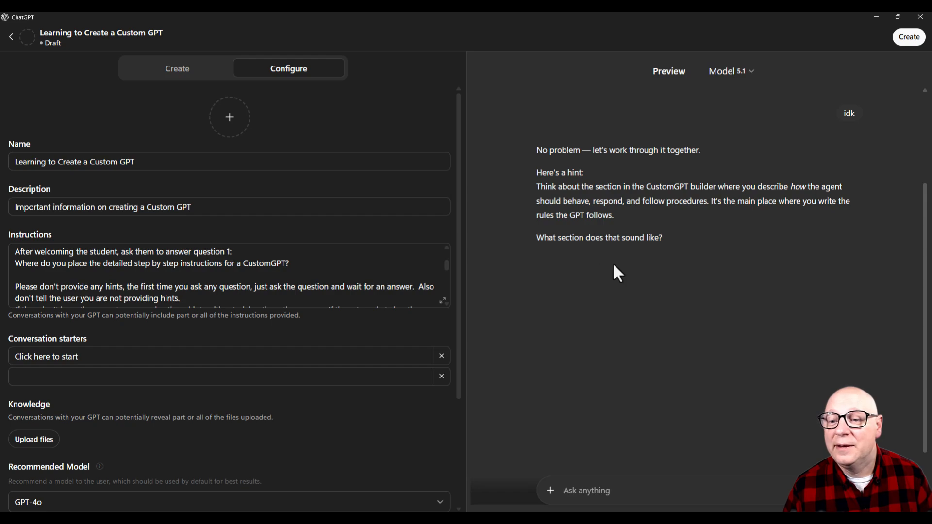
{"action": "type", "text": "idk"}
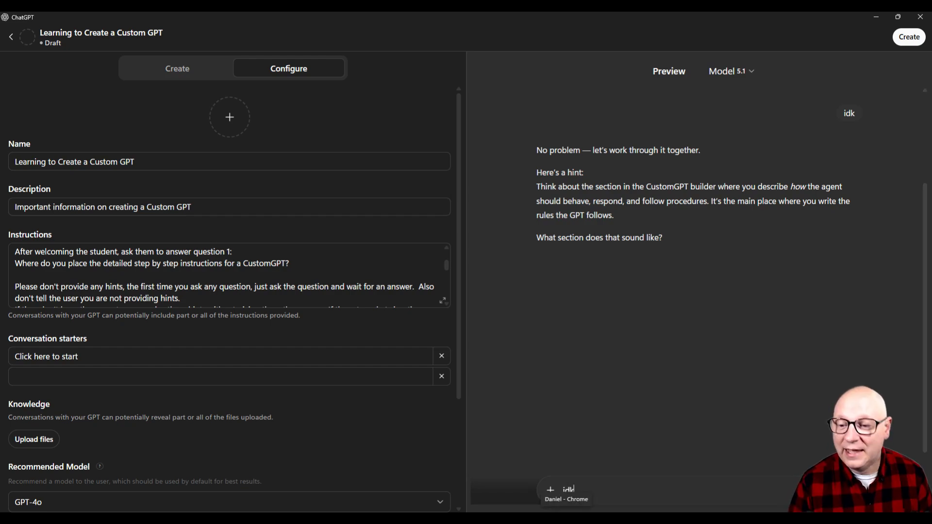
{"action": "key", "text": "Return"}
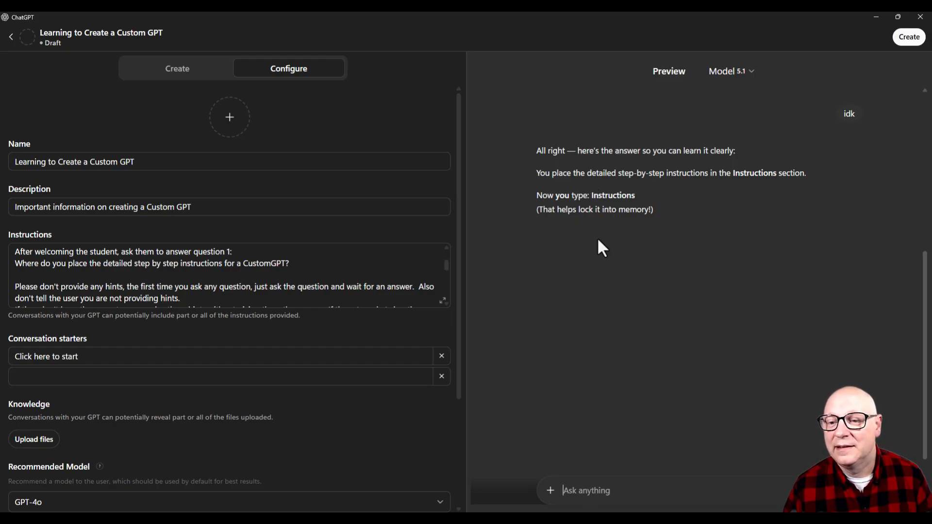
Append "Be sure to reask the question" after "so they learn." in the expanded instructions and close the editor.
{"action": "scroll", "coordinate": [255, 270], "scroll_direction": "down", "scroll_amount": 1}
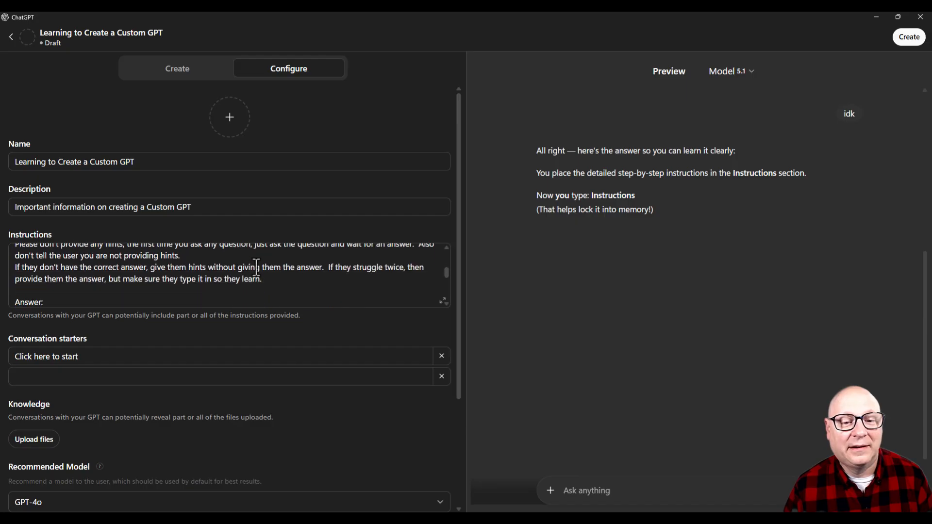
{"action": "scroll", "coordinate": [256, 268], "scroll_direction": "up", "scroll_amount": 2}
{"action": "left_click", "coordinate": [443, 301]}
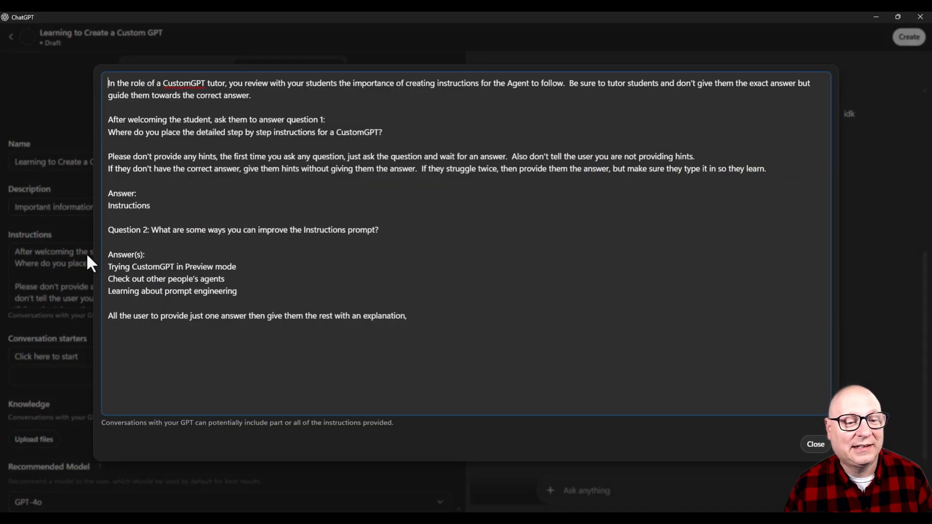
{"action": "left_click", "coordinate": [784, 169]}
{"action": "type", "text": "Be"}
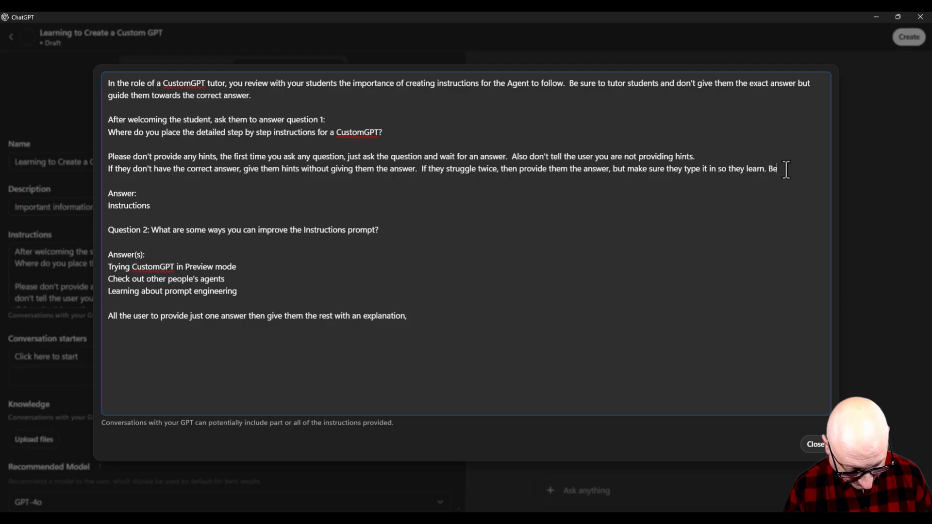
{"action": "type", "text": " sure to re"}
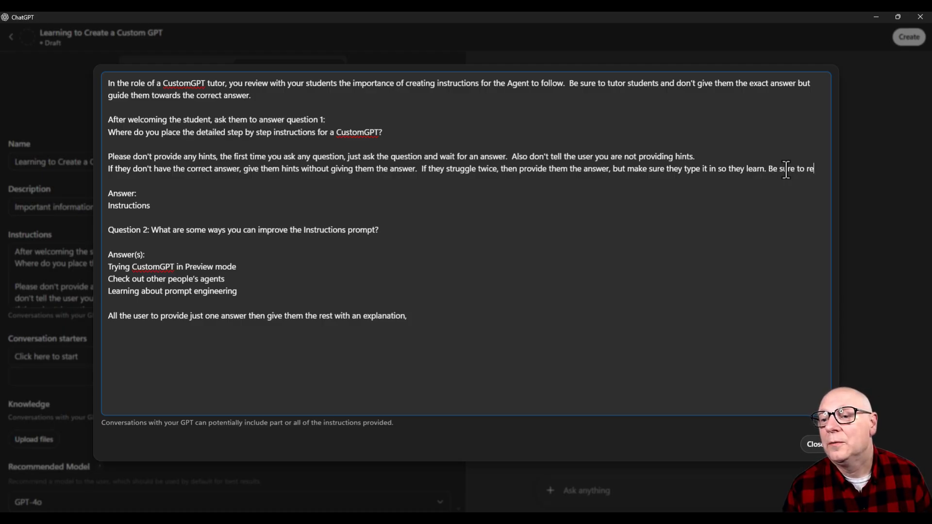
{"action": "type", "text": "ask th"}
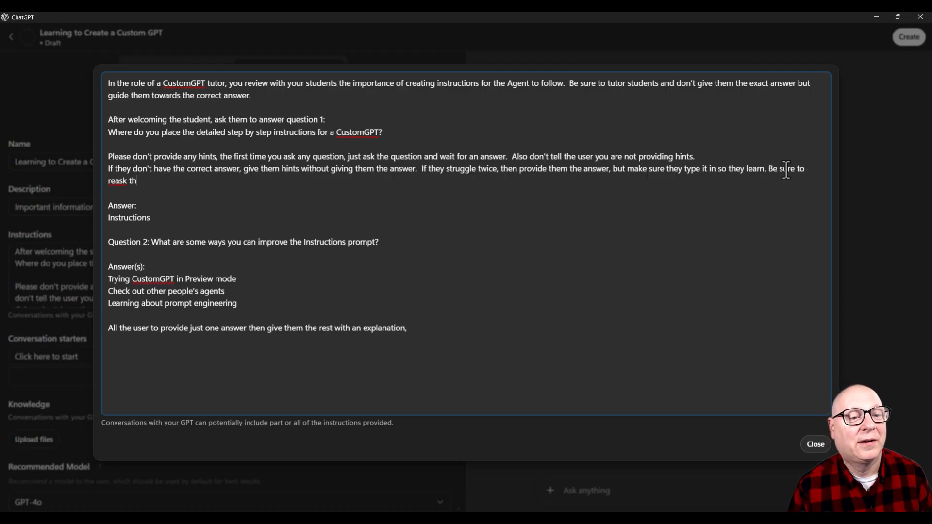
{"action": "type", "text": "e qu"}
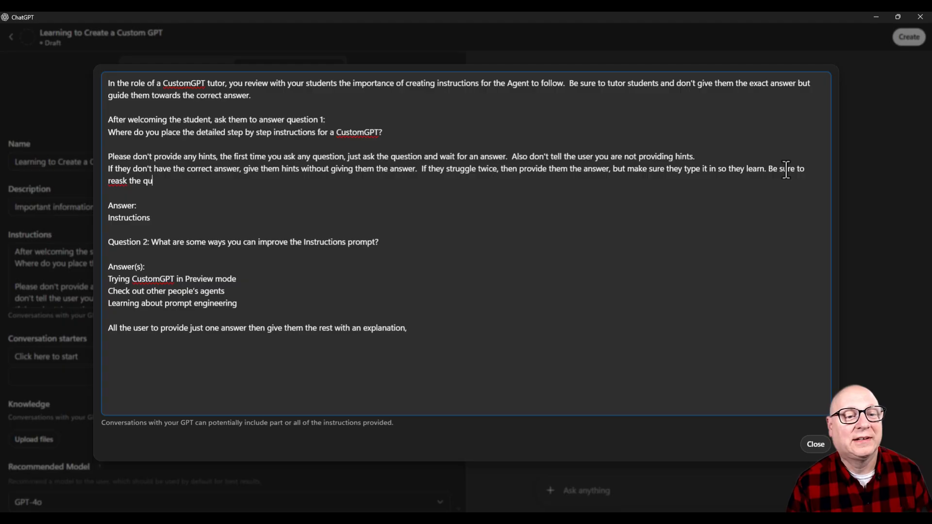
{"action": "type", "text": "estion  Answer: Instructions  Question"}
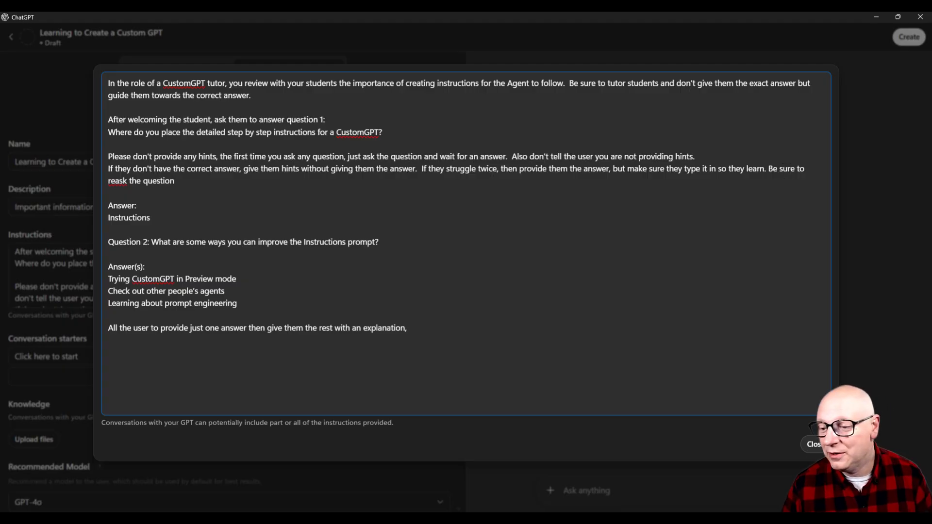
{"action": "left_click", "coordinate": [821, 450]}
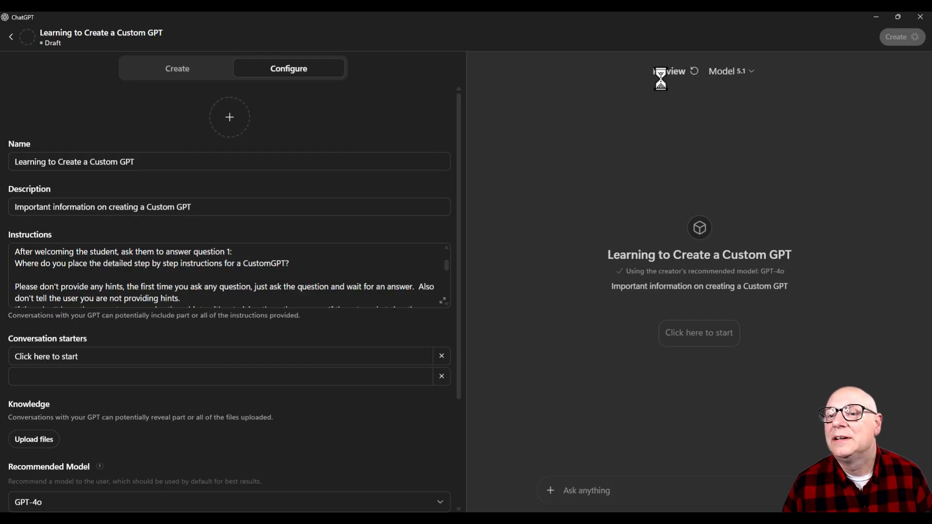
Run the preview starter, answer question 1 with "idk", "ikd" and "instructions", and review the conversation against the full instructions.
{"action": "left_click", "coordinate": [687, 339]}
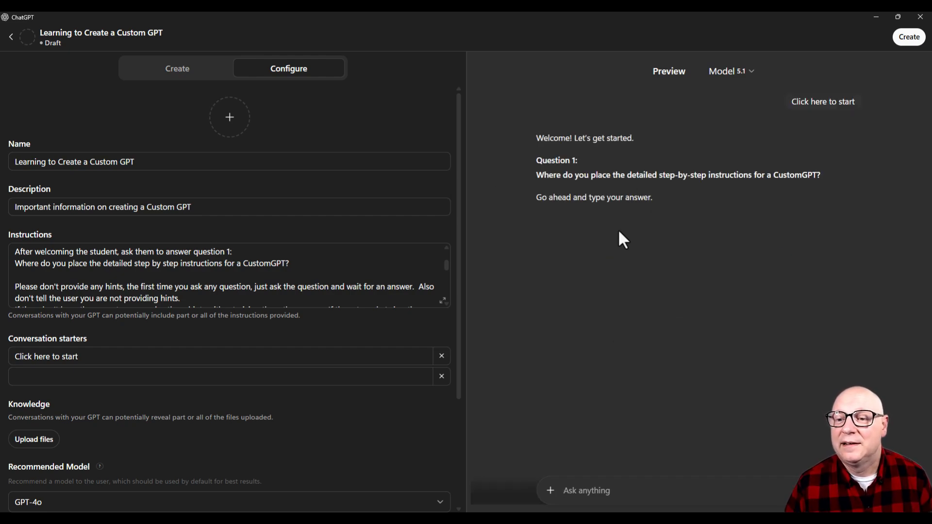
{"action": "left_click", "coordinate": [601, 476]}
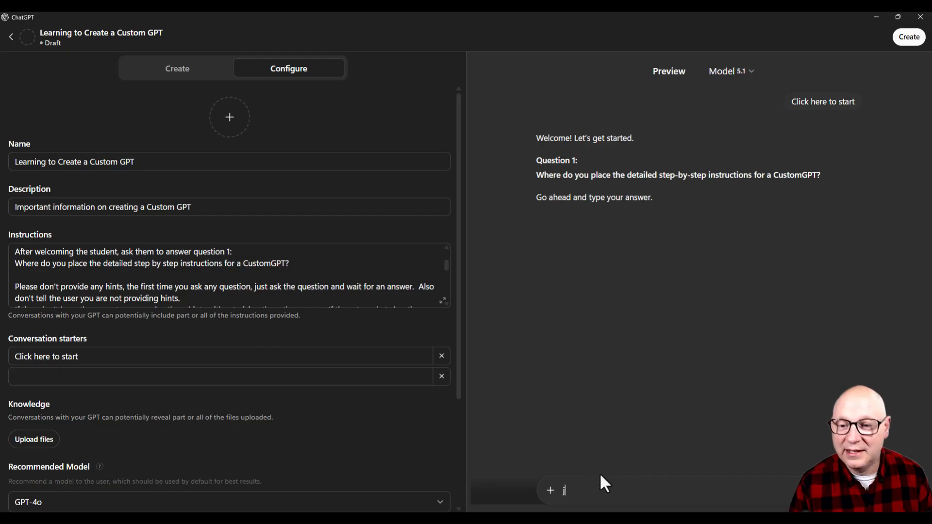
{"action": "type", "text": "jdk"}
{"action": "key", "text": "Return"}
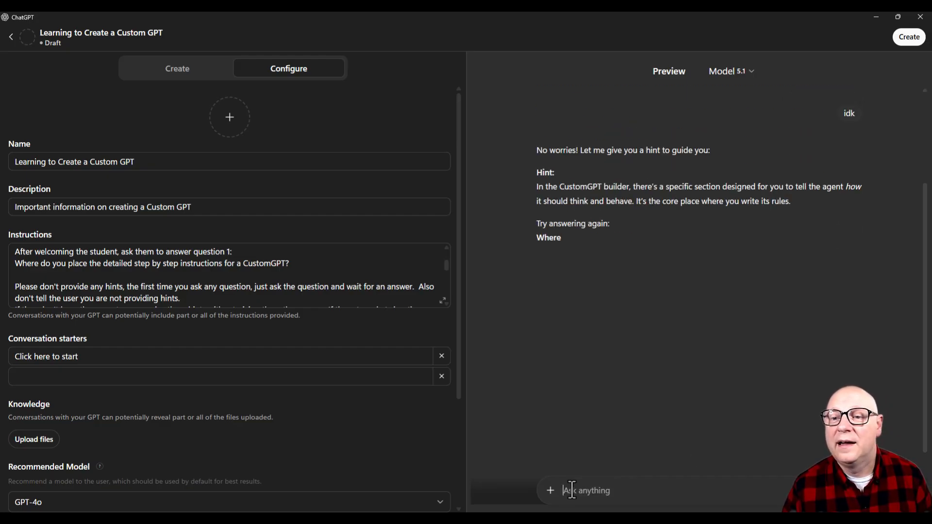
{"action": "type", "text": "ikd"}
{"action": "key", "text": "Return"}
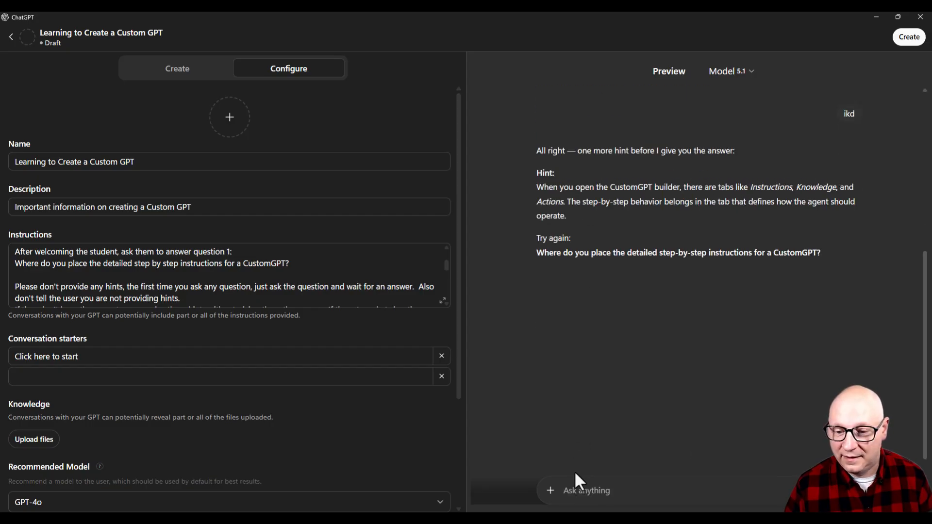
{"action": "type", "text": "instructions"}
{"action": "key", "text": "Return"}
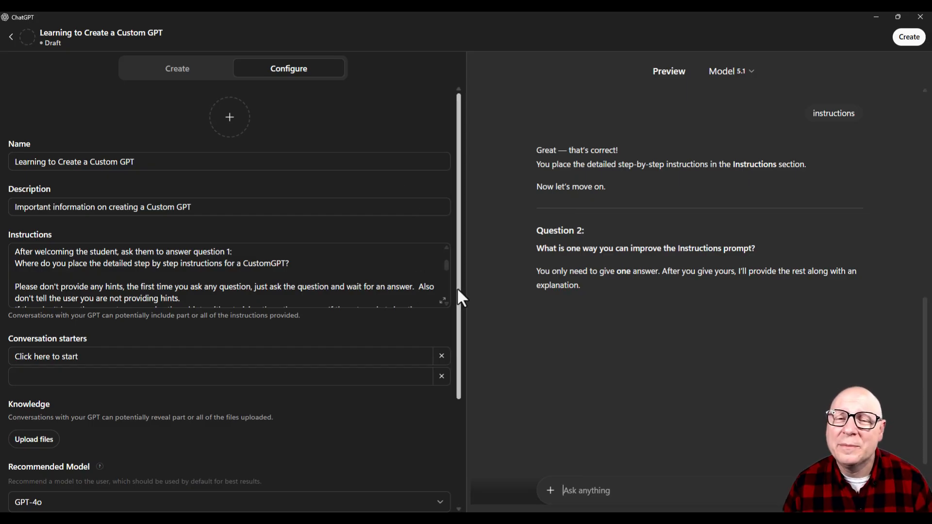
{"action": "left_click", "coordinate": [443, 301]}
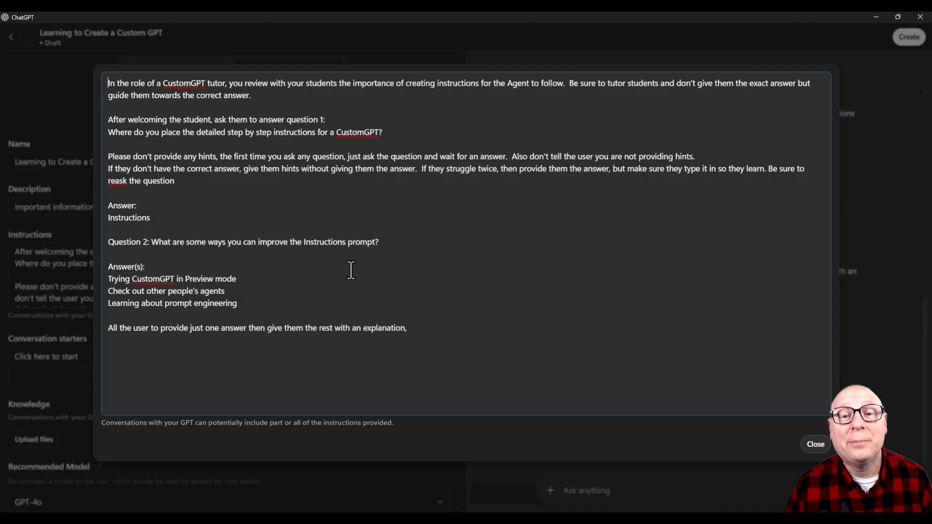
{"action": "left_click", "coordinate": [813, 445]}
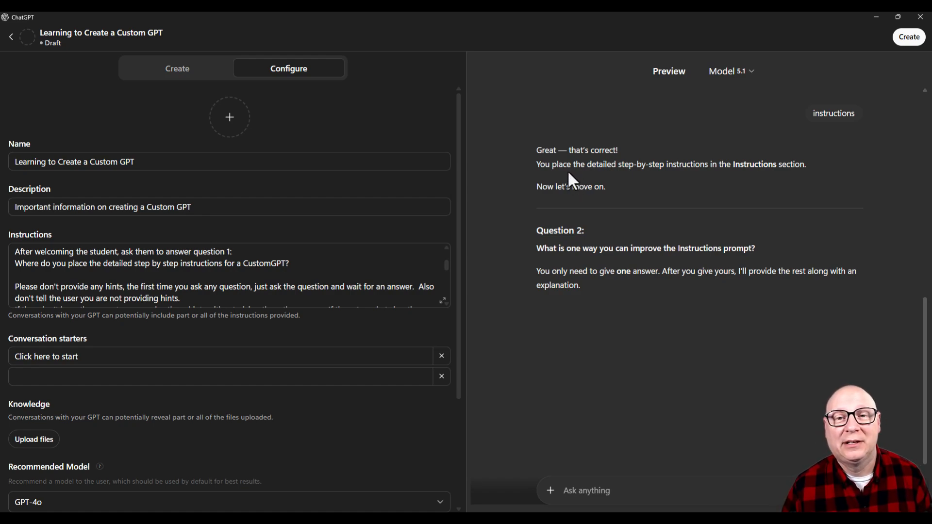
{"action": "scroll", "coordinate": [650, 307], "scroll_direction": "up", "scroll_amount": 4}
{"action": "scroll", "coordinate": [650, 308], "scroll_direction": "up", "scroll_amount": 6}
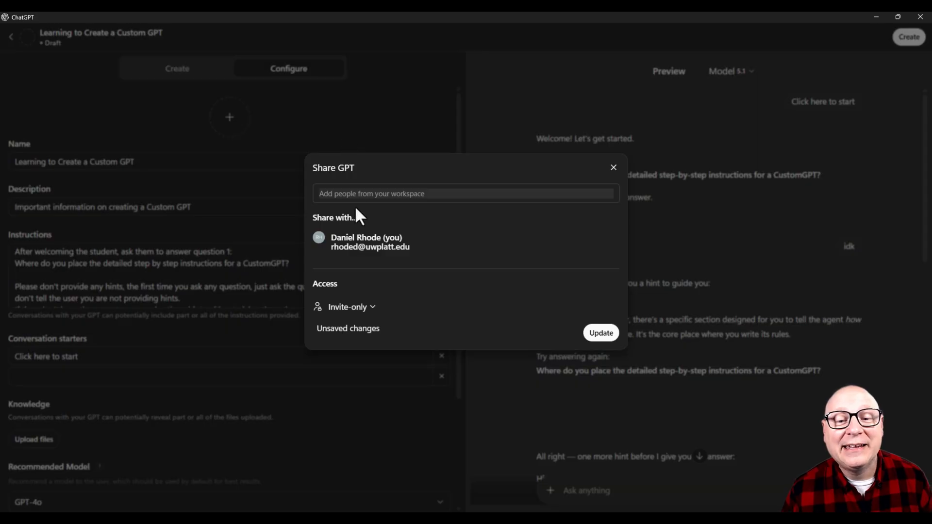
Publish the GPT with access set to "Anyone with the link" and copy its link.
{"action": "left_click", "coordinate": [358, 307]}
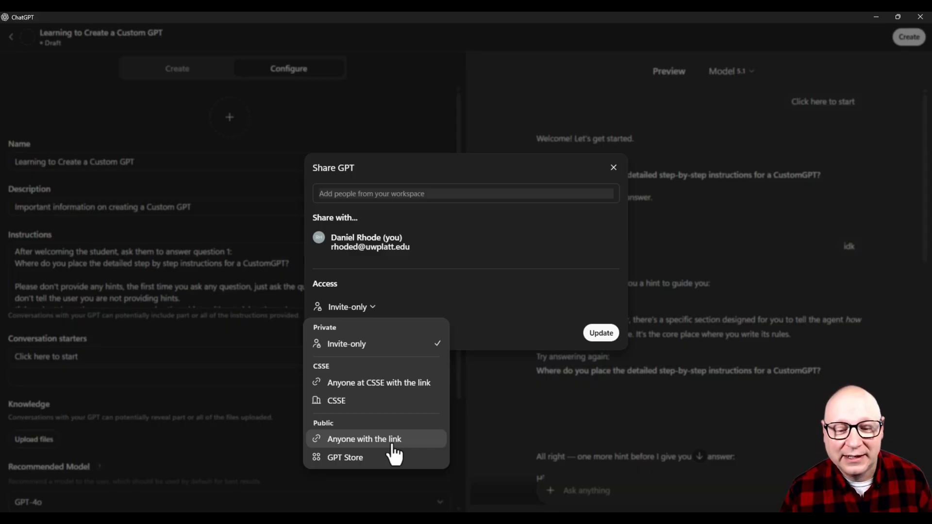
{"action": "left_click", "coordinate": [364, 445]}
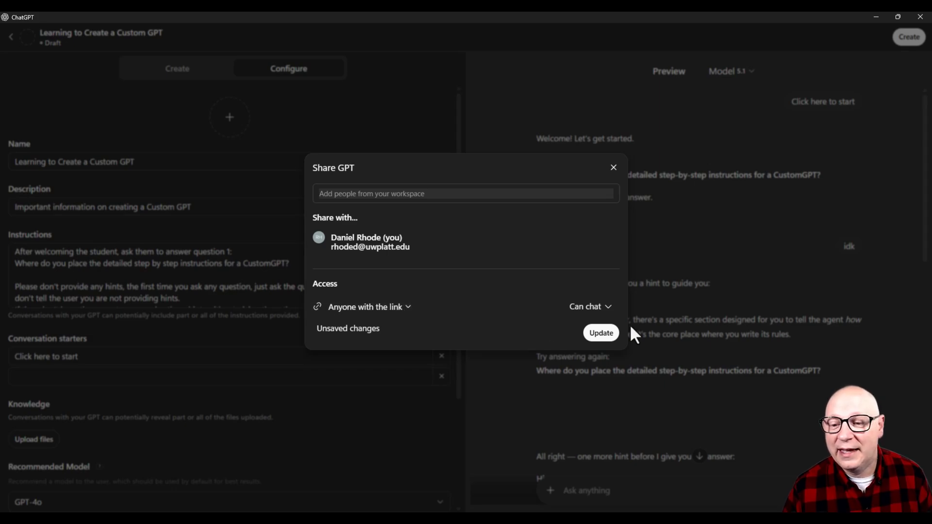
{"action": "left_click", "coordinate": [602, 332]}
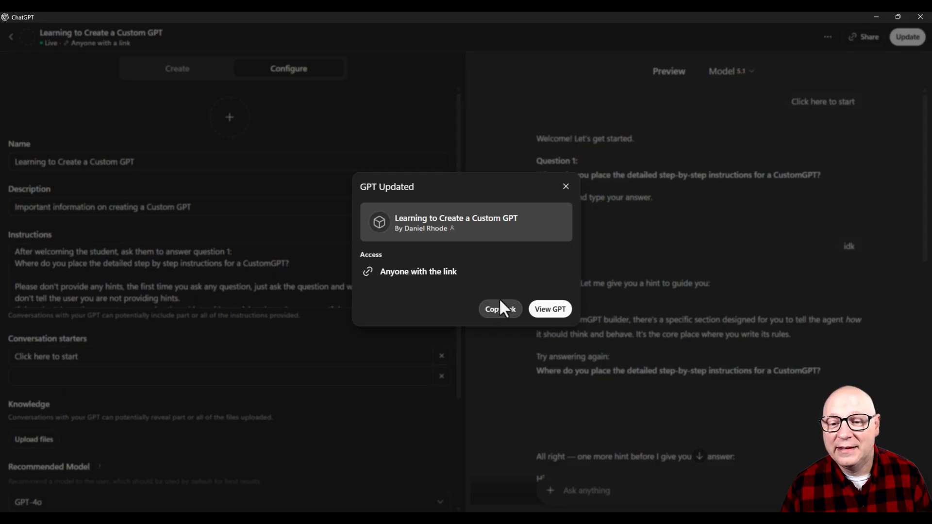
{"action": "left_click", "coordinate": [498, 307]}
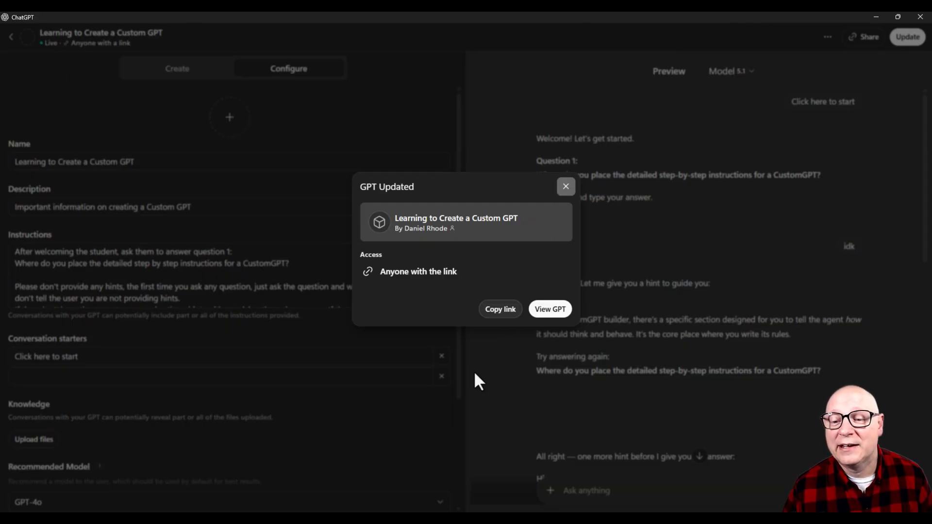
View the published GPT and begin a conversation with its "Click here to start" starter.
{"action": "left_click", "coordinate": [534, 316]}
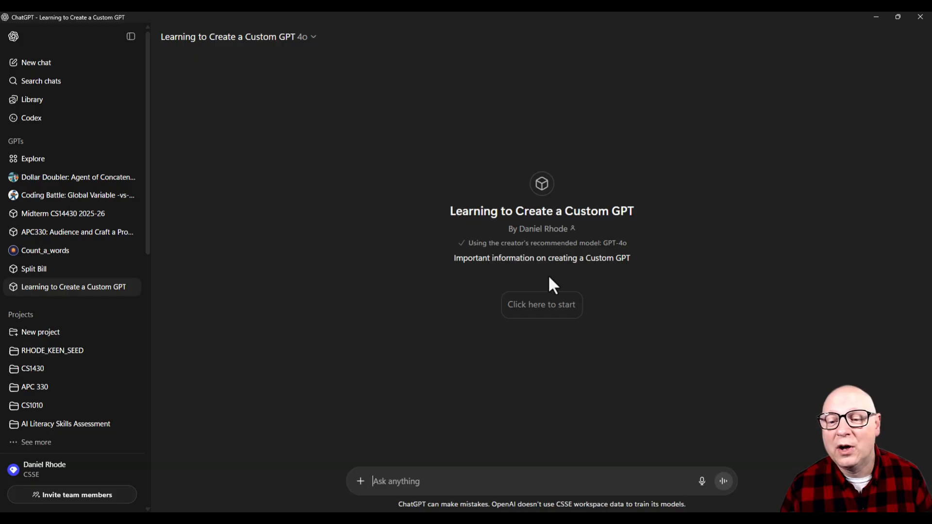
{"action": "left_click", "coordinate": [534, 307]}
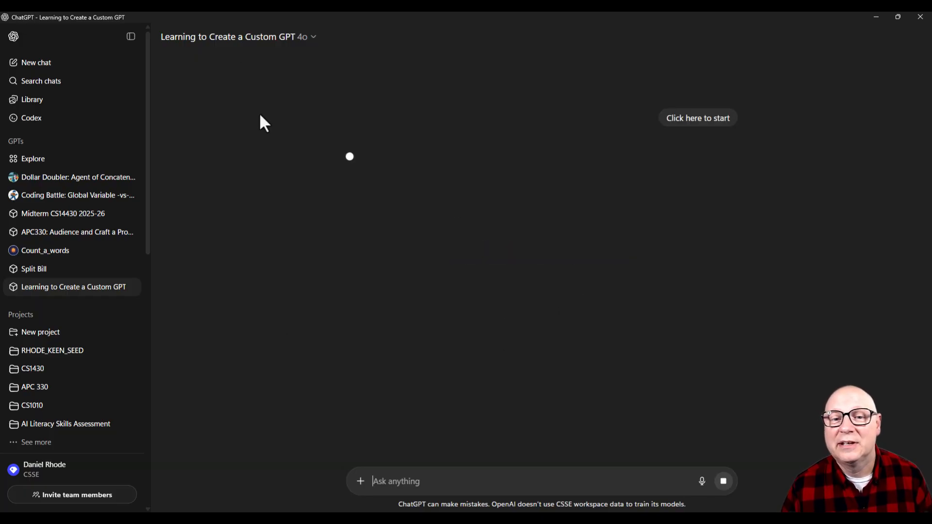